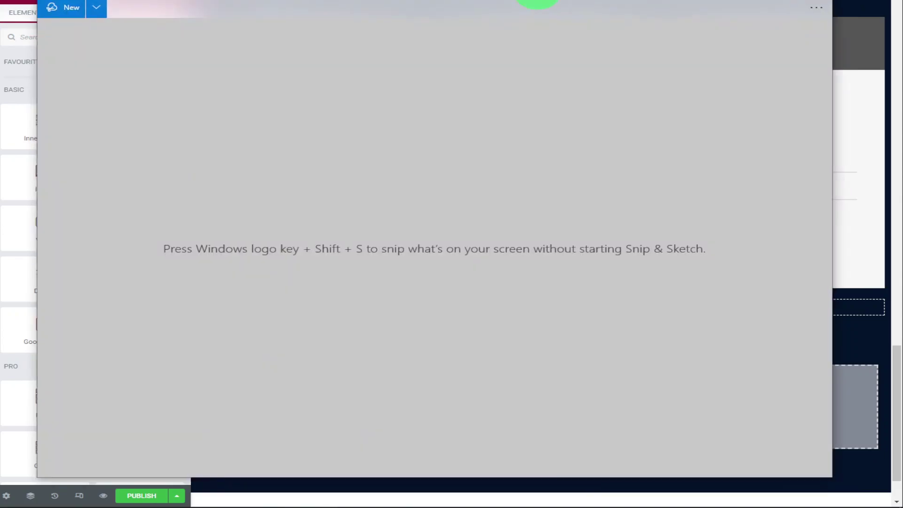
# Snip the middle pricing card in Snip & Sketch and start saving the capture
pyautogui.click(75, 8)
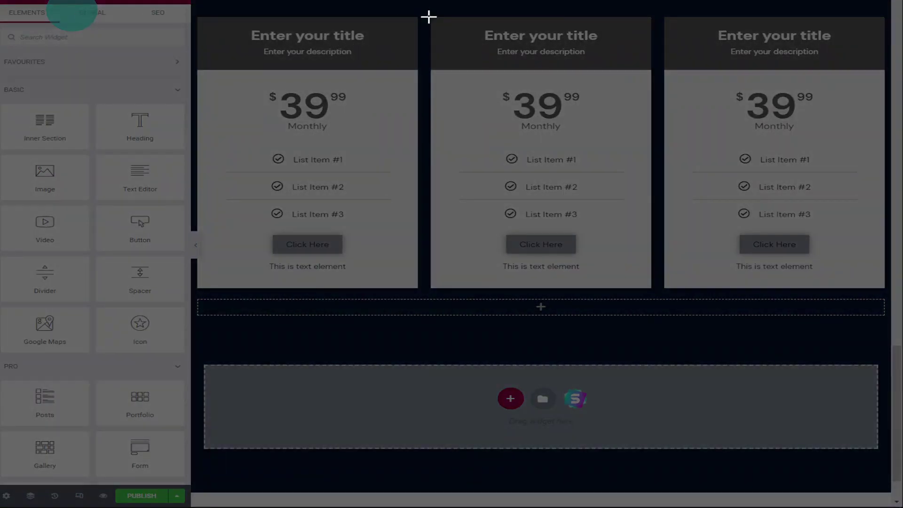
pyautogui.moveTo(428, 15)
pyautogui.mouseDown()
pyautogui.moveTo(563, 192)
pyautogui.moveTo(633, 245)
pyautogui.moveTo(662, 298)
pyautogui.mouseUp()
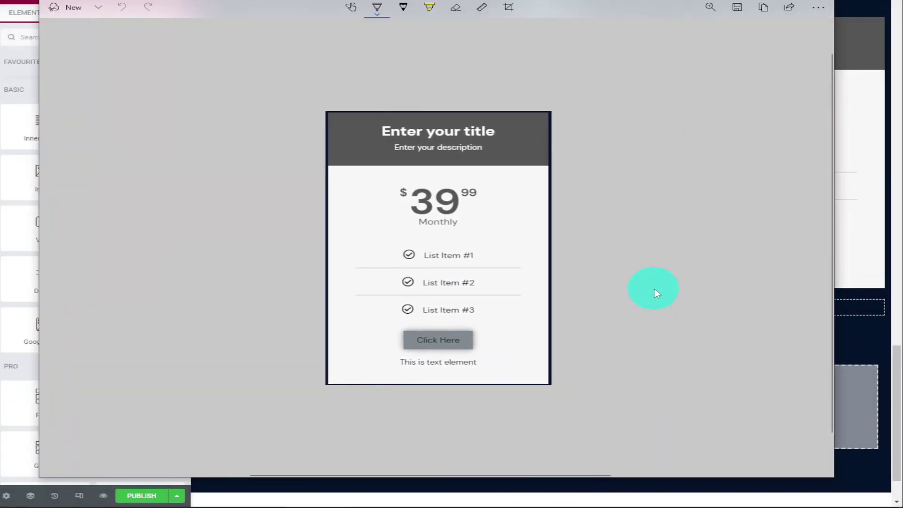
pyautogui.click(738, 8)
# Save the snip as Pricing and add an HTML widget to the middle column
pyautogui.write('Pricing')
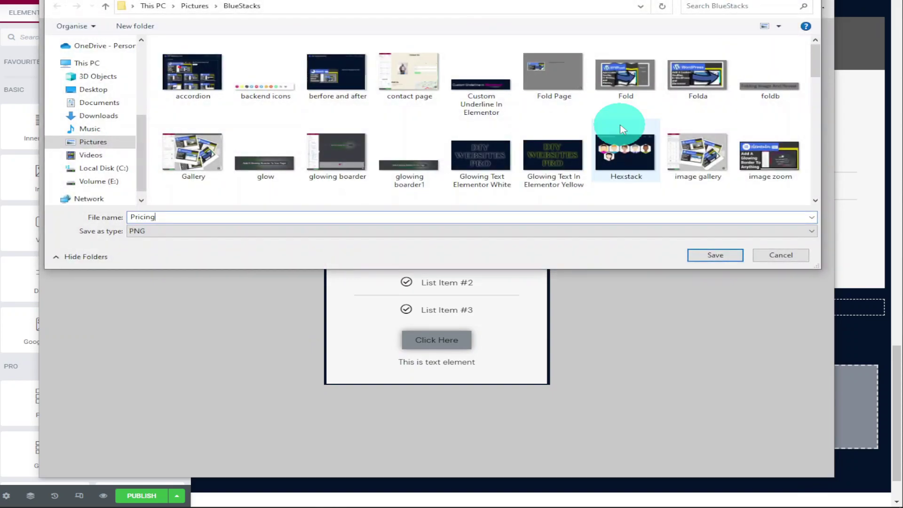
pyautogui.click(707, 256)
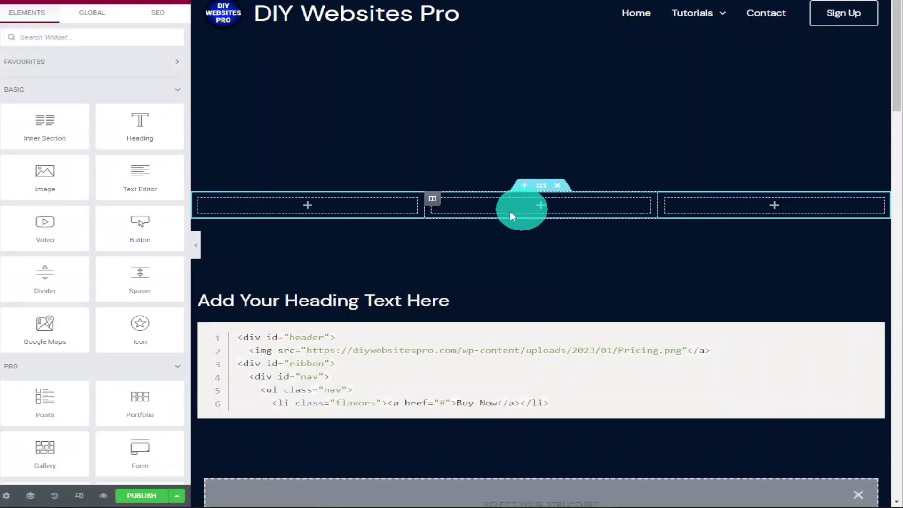
pyautogui.scroll(-7, 113, 283)
pyautogui.scroll(-10, 111, 282)
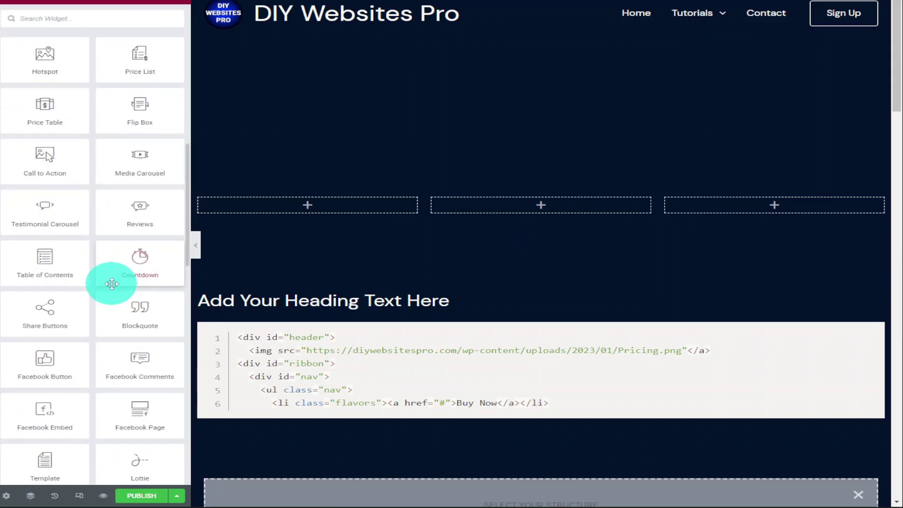
pyautogui.scroll(-7, 113, 288)
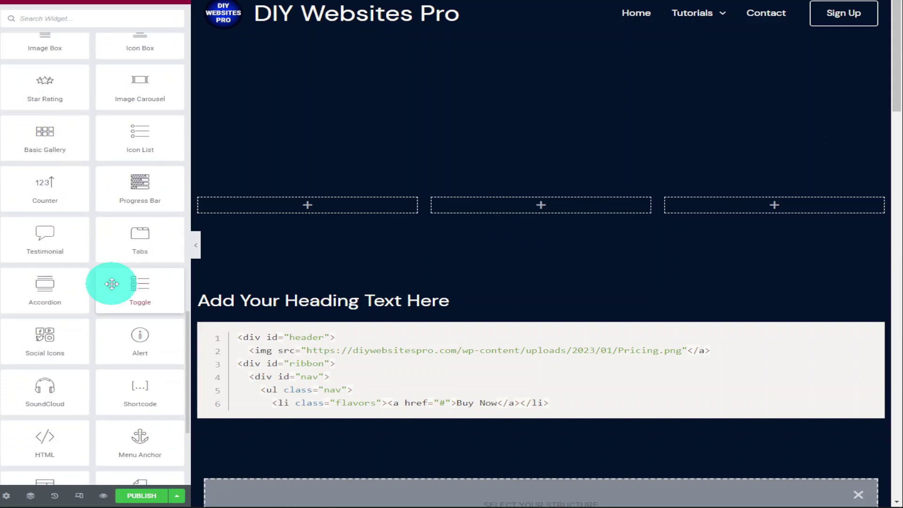
pyautogui.moveTo(66, 454); pyautogui.dragTo(531, 210)
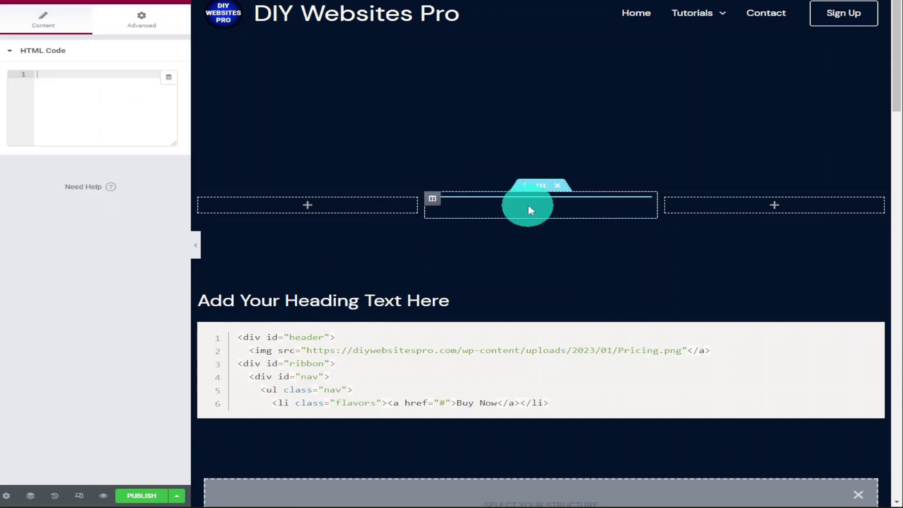
# Paste the header and ribbon markup into the HTML Code box
pyautogui.click(89, 81)
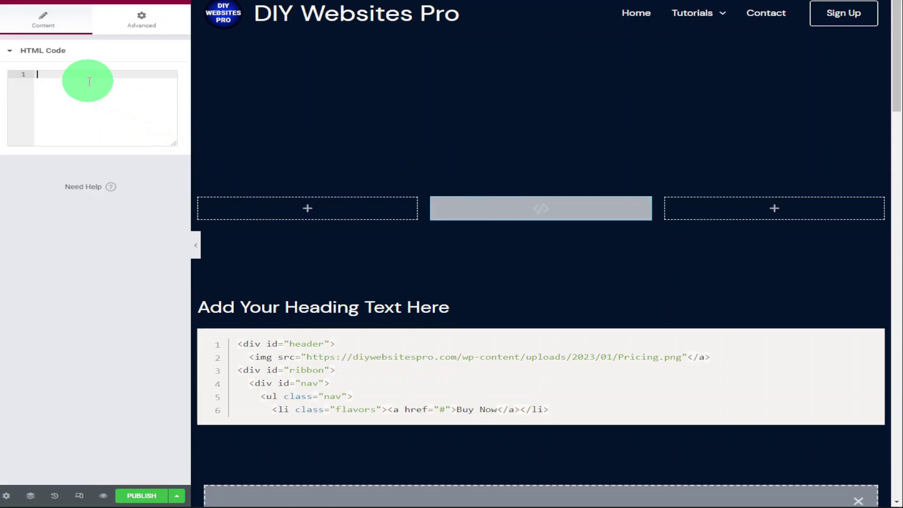
pyautogui.rightClick(89, 81)
pyautogui.click(145, 168)
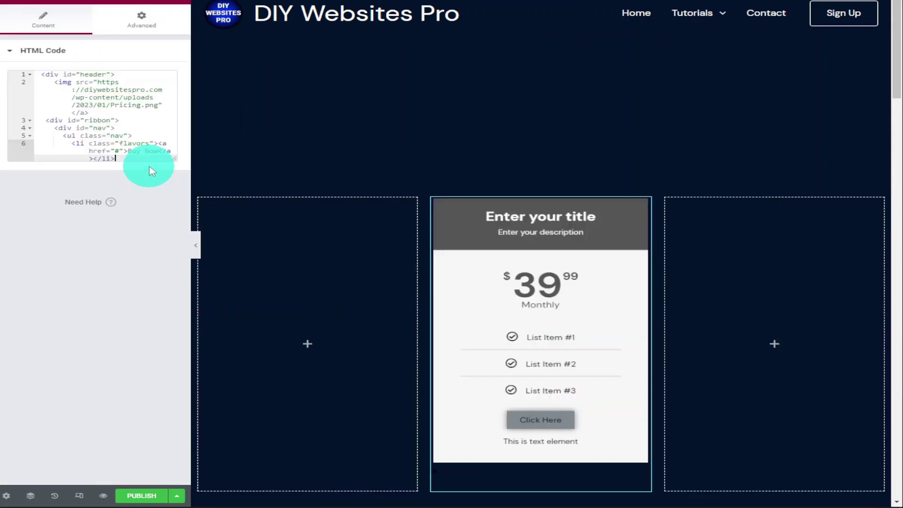
# Review the markup's image src URL and the Buy Now link and its href
pyautogui.click(319, 139)
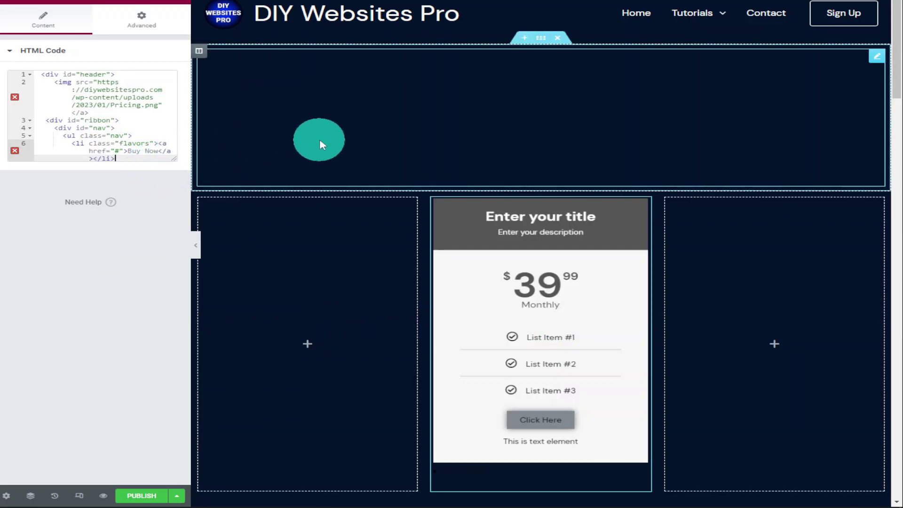
pyautogui.scroll(-3, 319, 139)
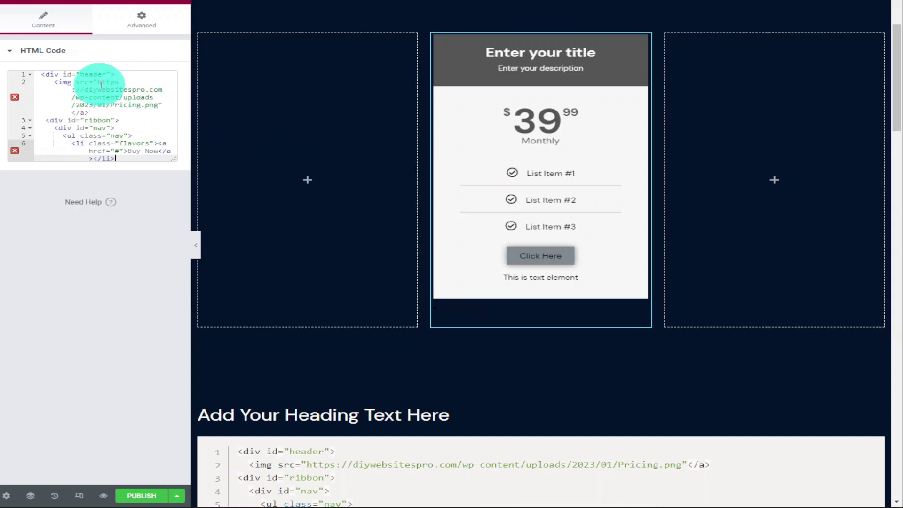
pyautogui.moveTo(96, 82); pyautogui.dragTo(163, 106)
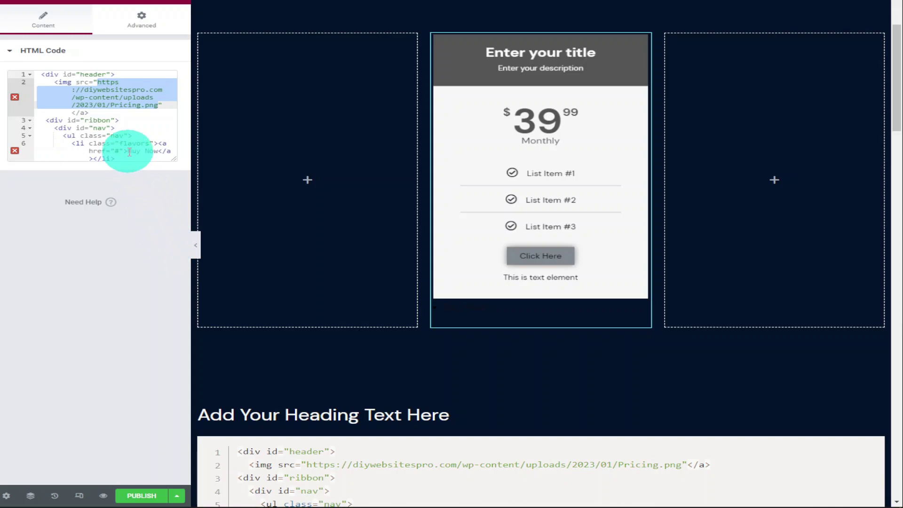
pyautogui.moveTo(129, 151); pyautogui.dragTo(160, 151)
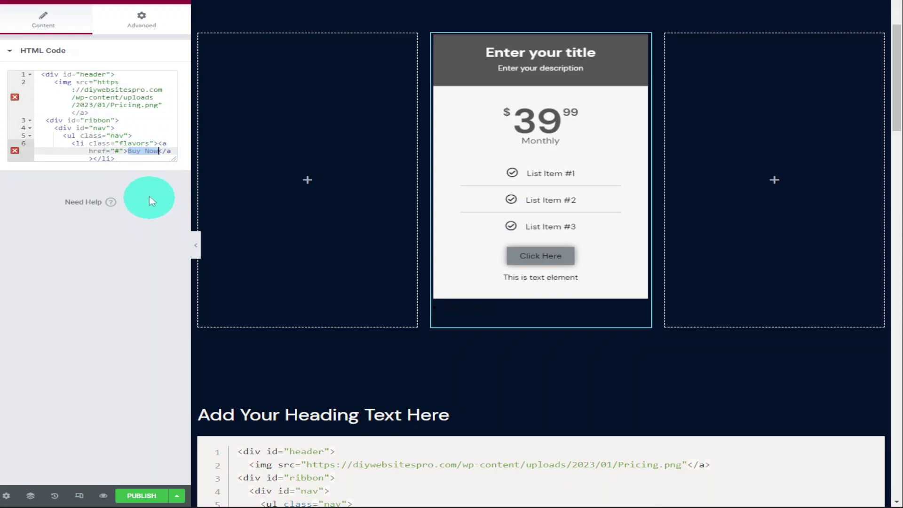
pyautogui.click(117, 151)
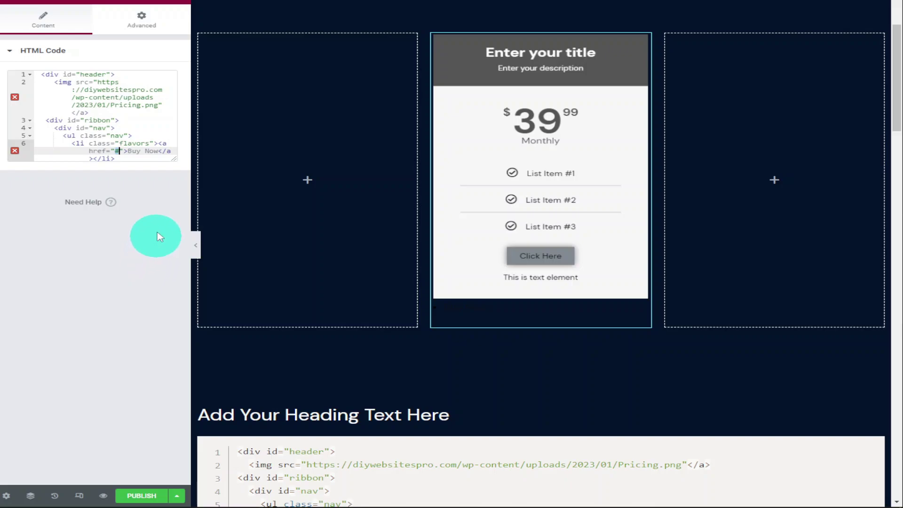
# Copy all of the ribbon CSS from the code sample widget lower on the page
pyautogui.click(142, 30)
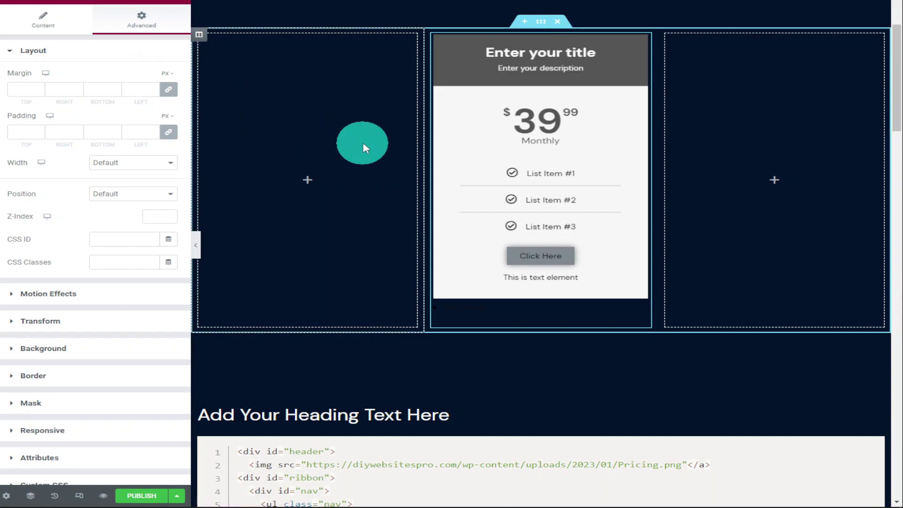
pyautogui.scroll(-9, 362, 142)
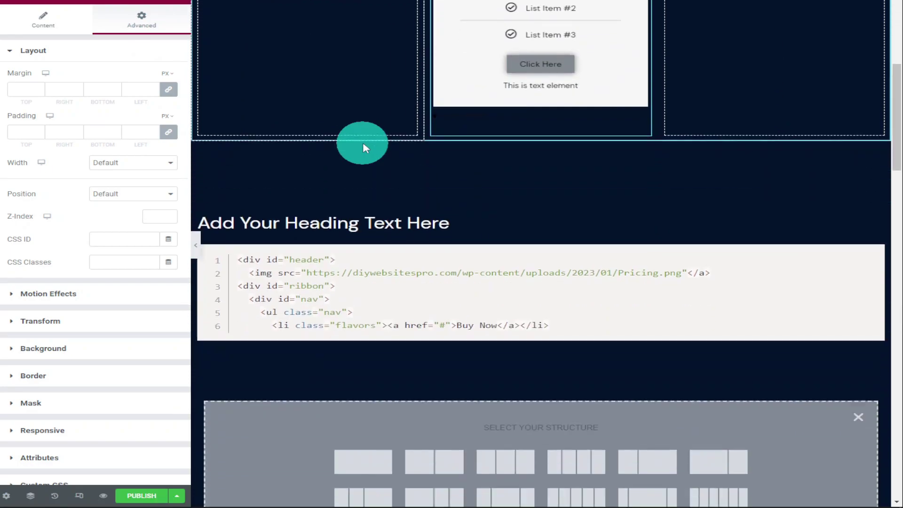
pyautogui.scroll(-6, 362, 142)
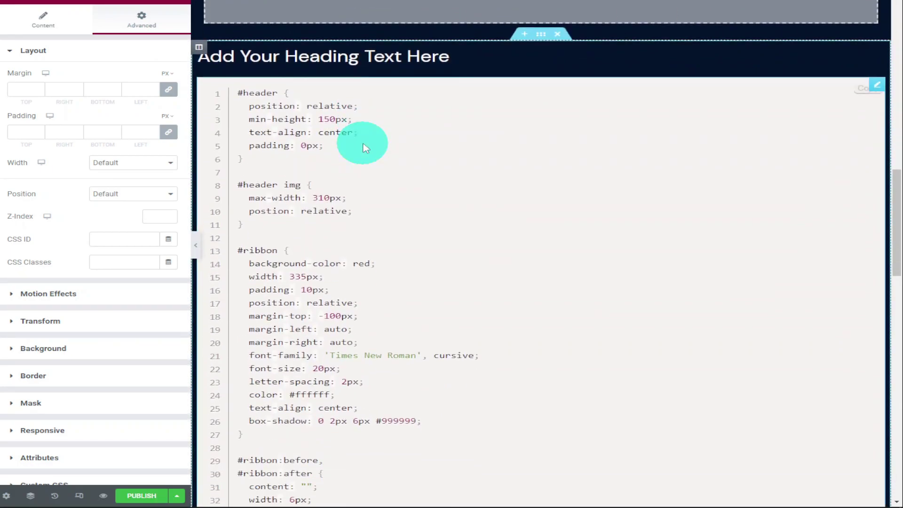
pyautogui.click(363, 142)
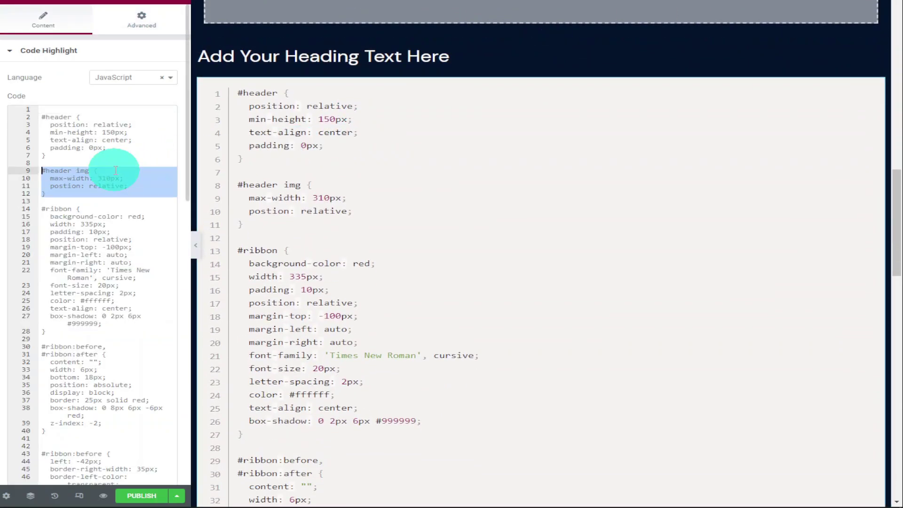
pyautogui.hotkey('ctrl', 'a')
pyautogui.rightClick(116, 173)
pyautogui.click(149, 210)
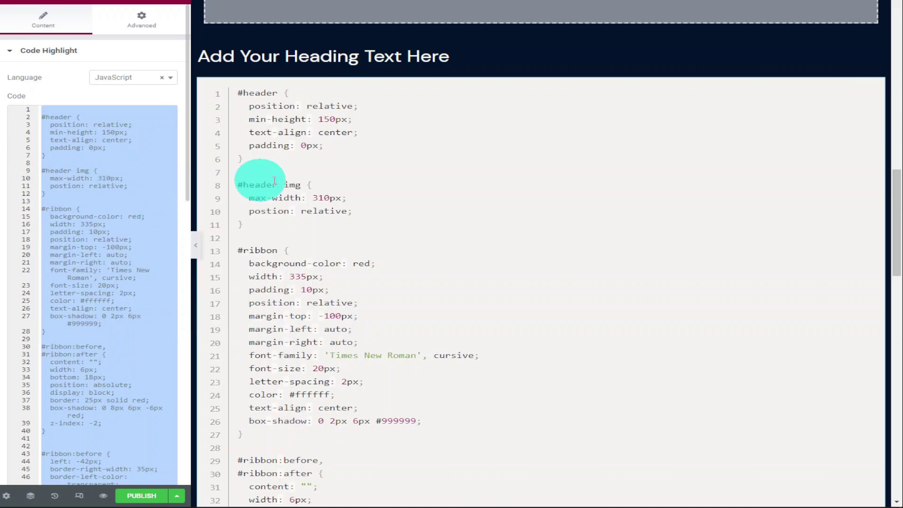
# Expand the pricing HTML widget's Custom CSS box under Advanced settings
pyautogui.scroll(7, 413, 172)
pyautogui.scroll(8, 456, 162)
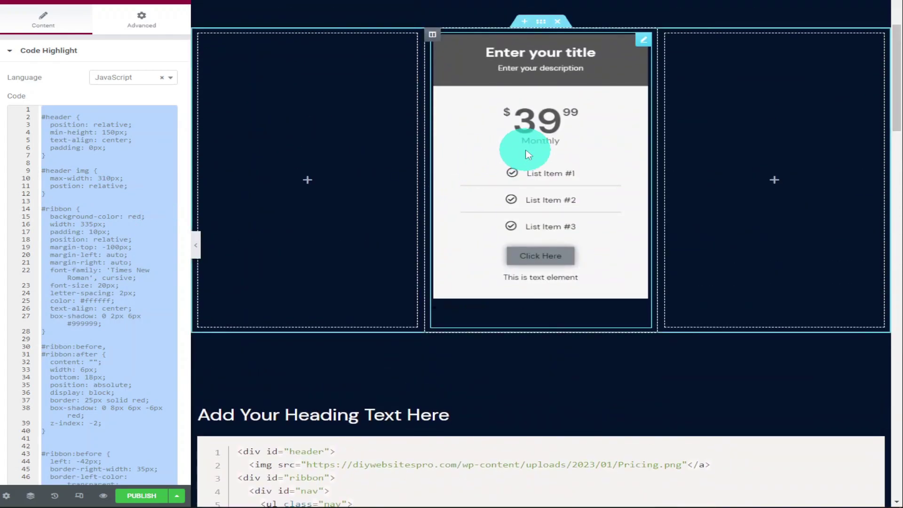
pyautogui.scroll(2, 561, 142)
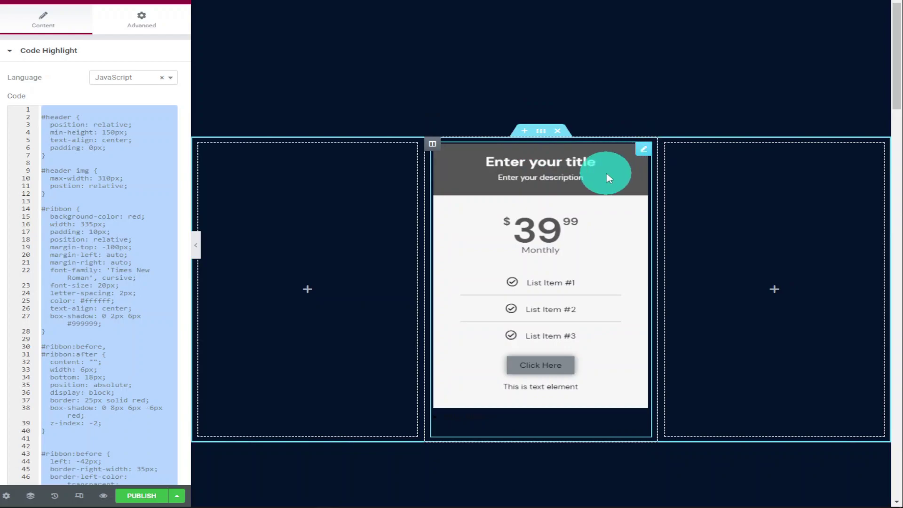
pyautogui.click(582, 178)
pyautogui.scroll(-2, 139, 66)
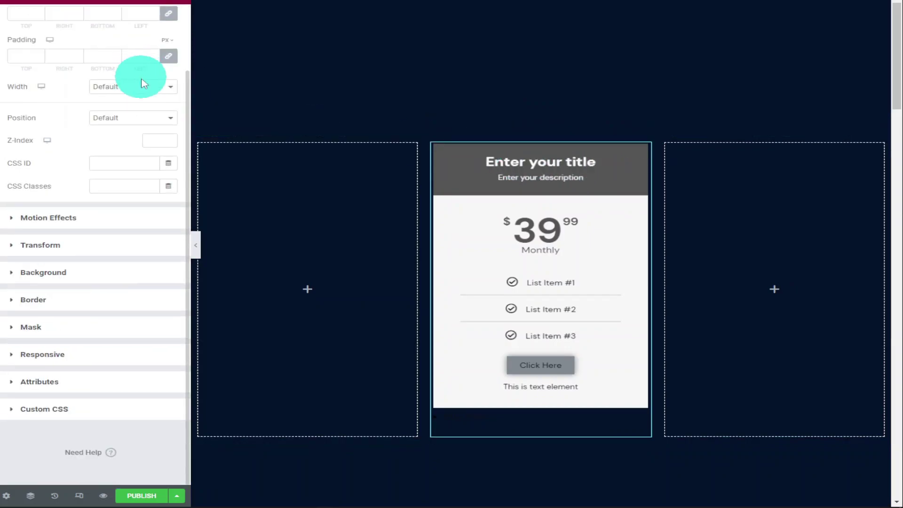
pyautogui.click(69, 408)
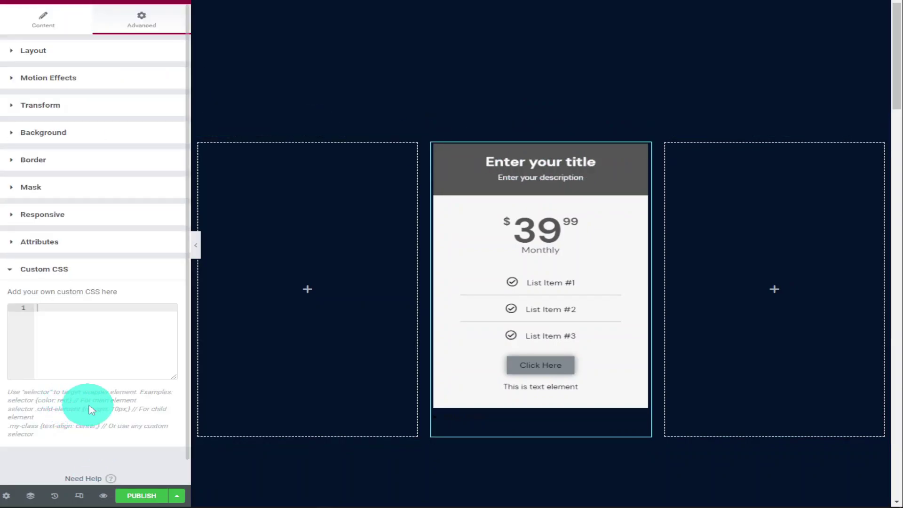
pyautogui.rightClick(52, 322)
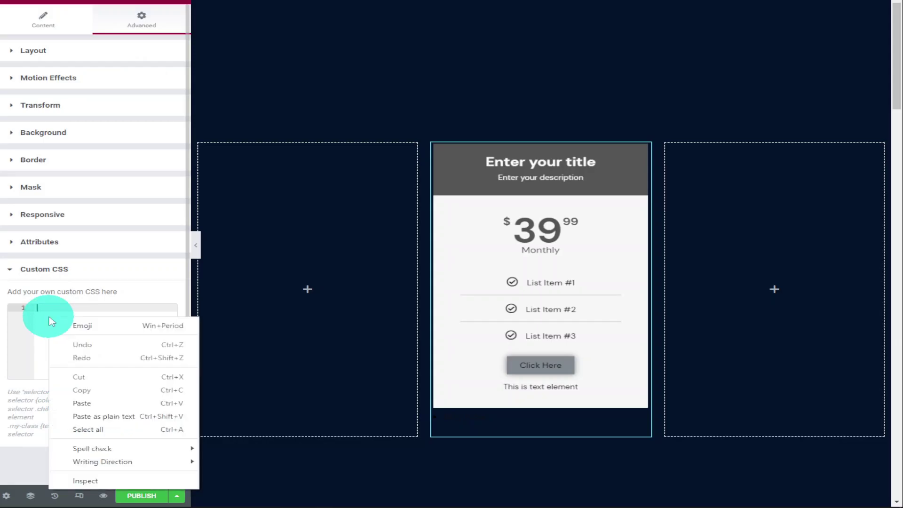
# Paste the header and ribbon styles into Custom CSS, showing a red Buy Now ribbon
pyautogui.click(99, 403)
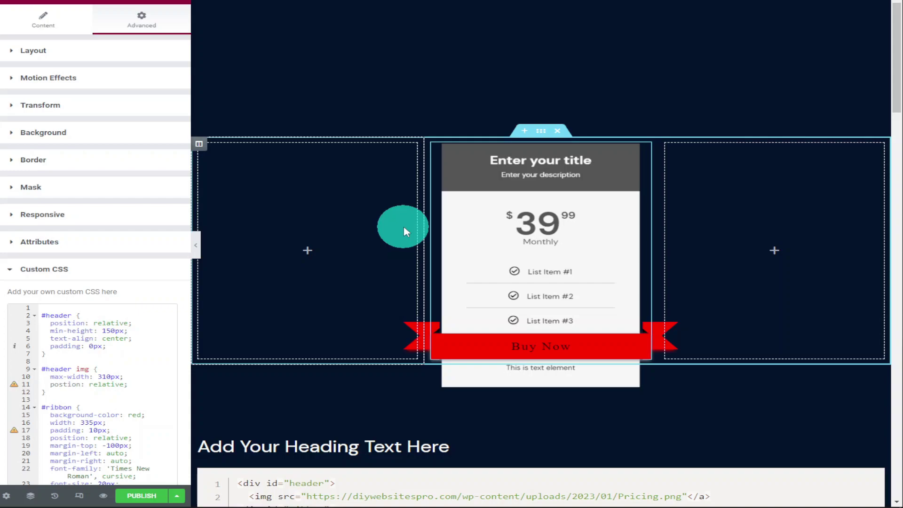
pyautogui.scroll(-2, 406, 231)
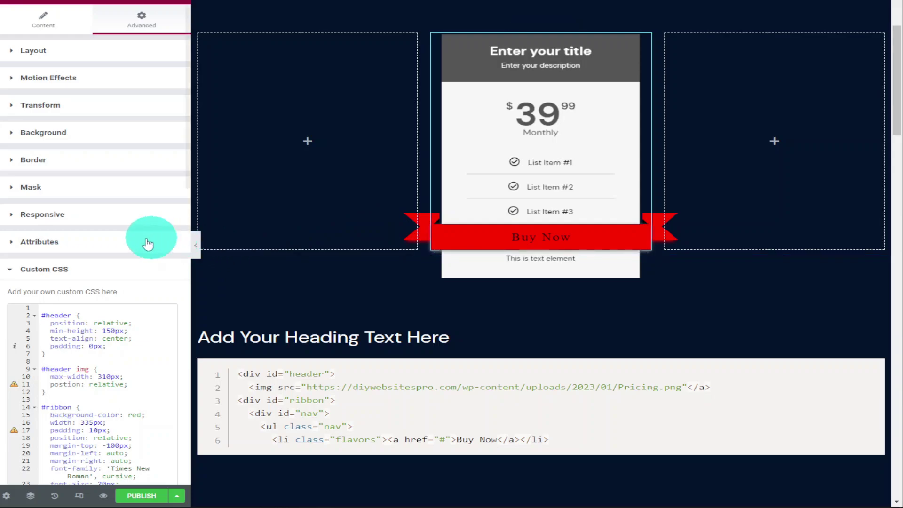
pyautogui.scroll(-3, 134, 245)
pyautogui.scroll(-2, 130, 242)
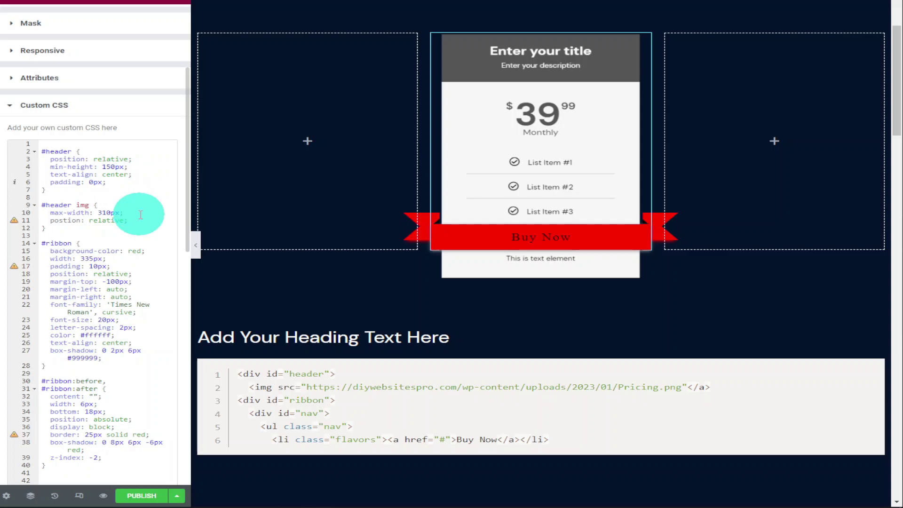
pyautogui.click(103, 215)
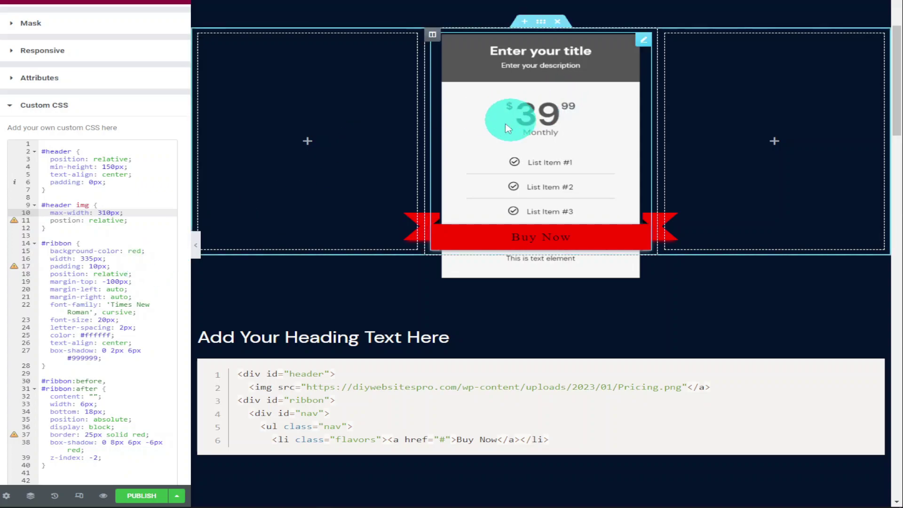
pyautogui.press('BackSpace')
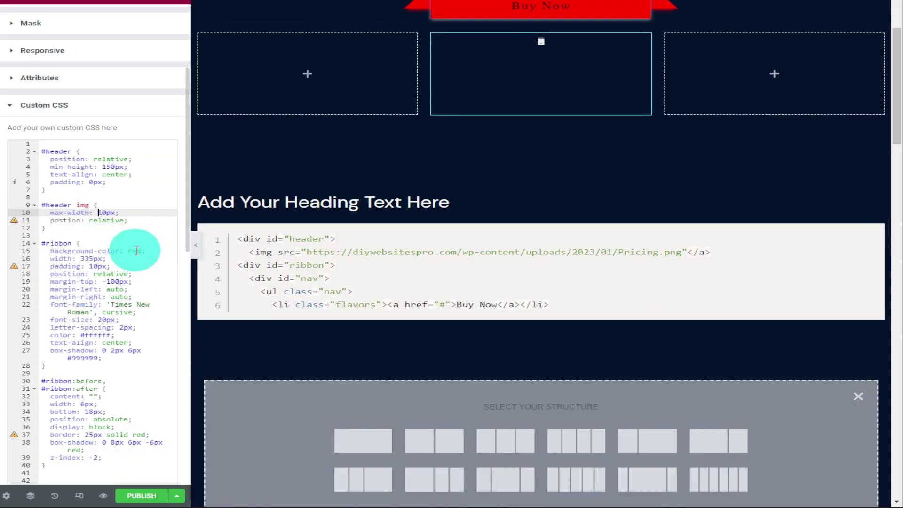
pyautogui.write('2')
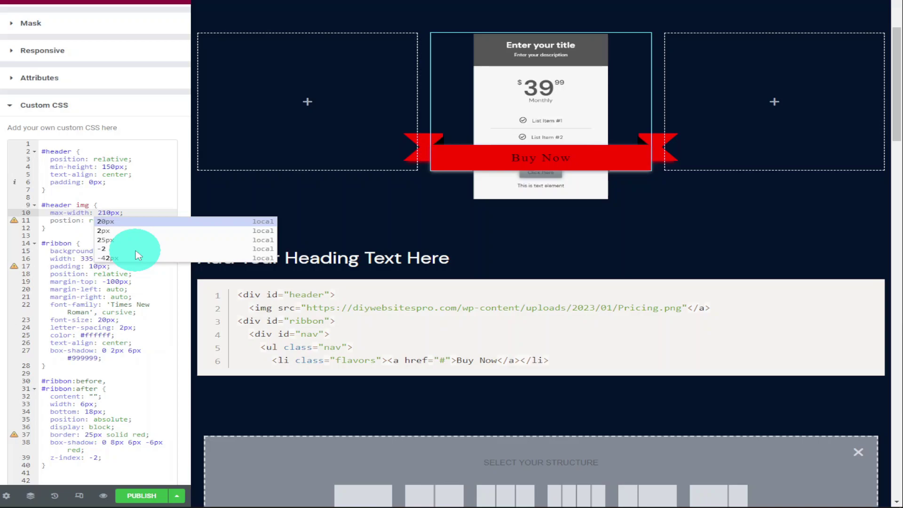
pyautogui.press('BackSpace')
pyautogui.write('3')
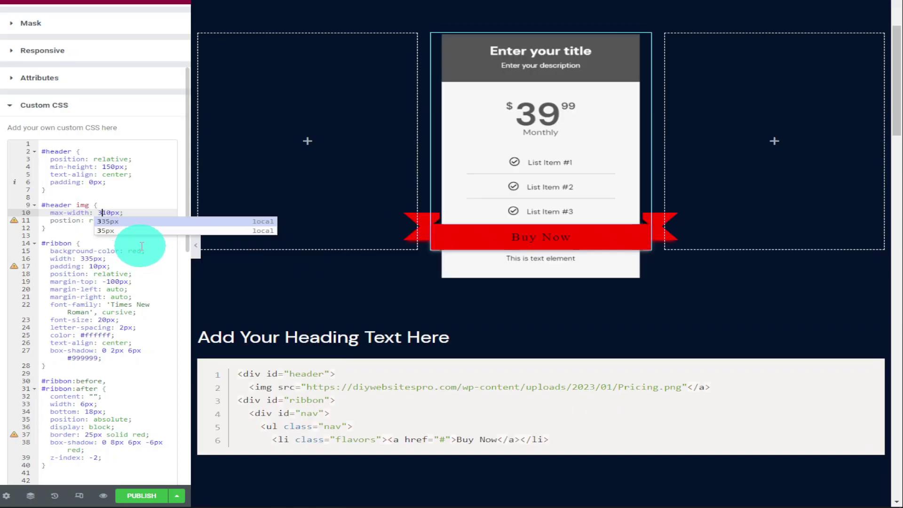
pyautogui.click(169, 260)
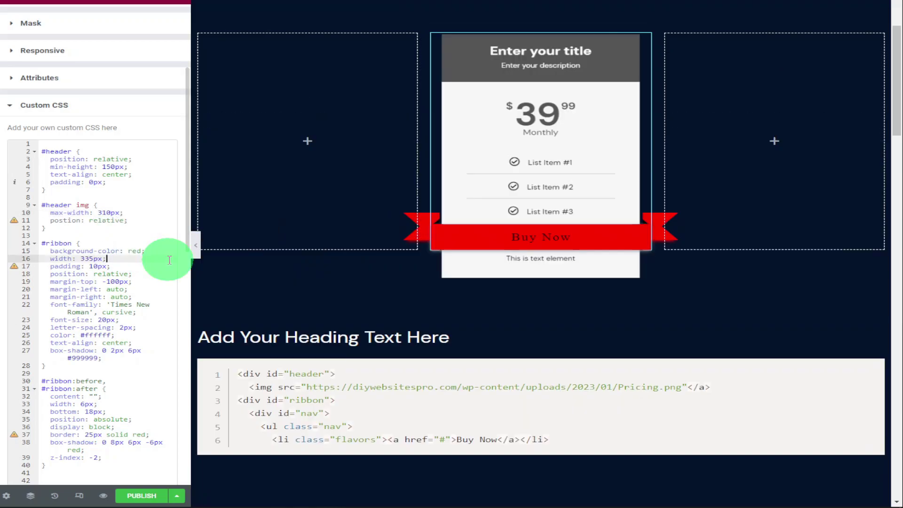
pyautogui.click(136, 252)
# Change the #ribbon background-color from red to yellow
pyautogui.moveTo(137, 252); pyautogui.dragTo(128, 251)
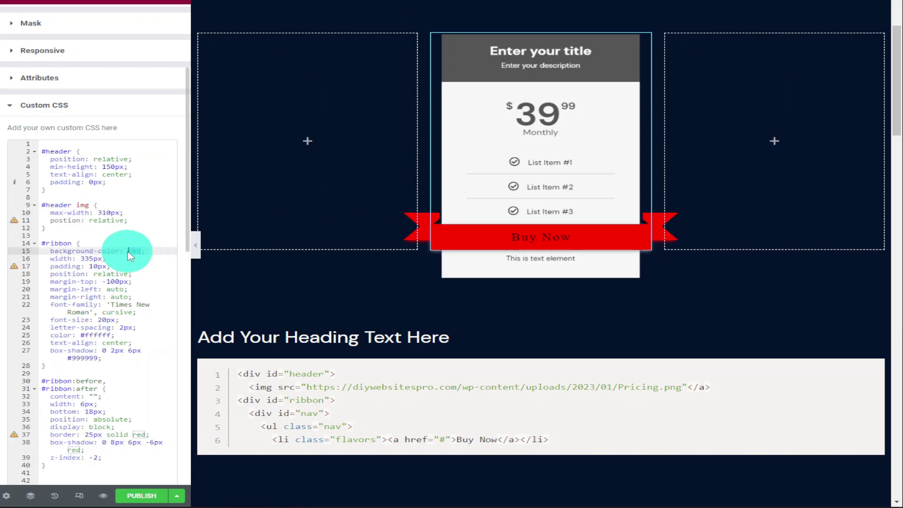
pyautogui.write('y')
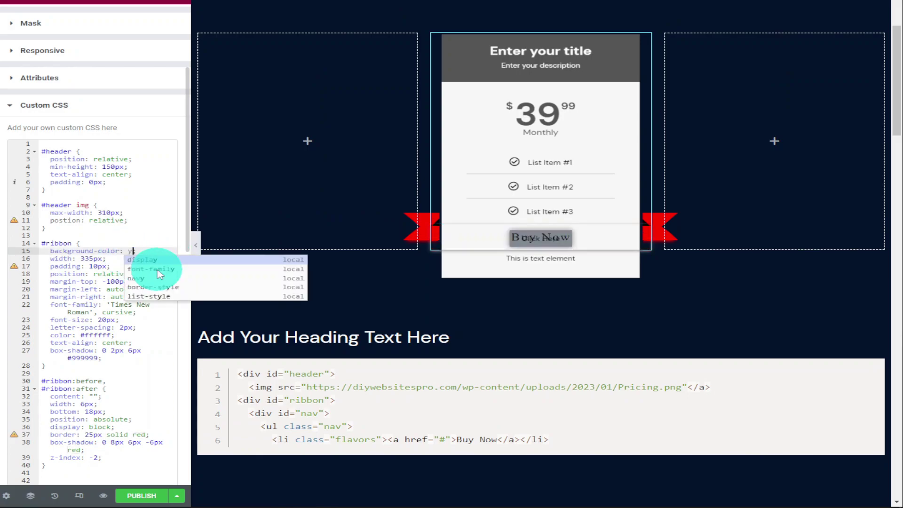
pyautogui.write('ellow')
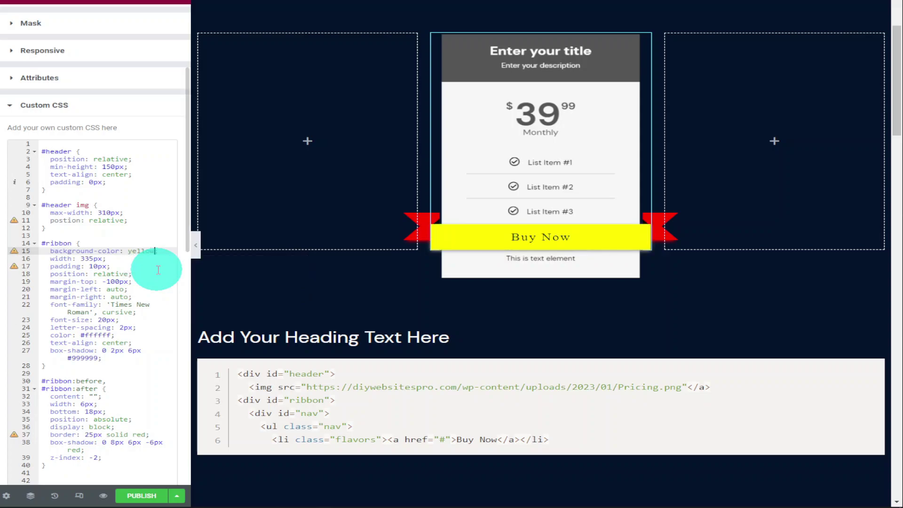
pyautogui.write(';')
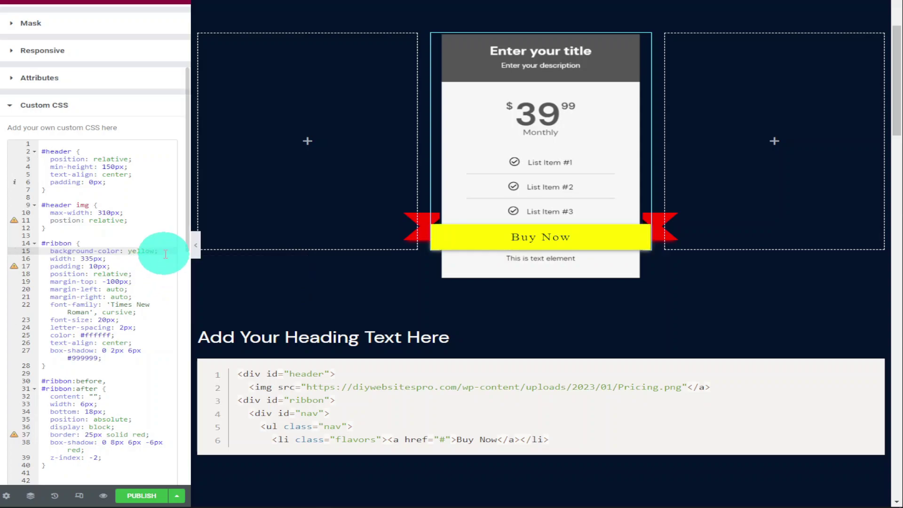
pyautogui.scroll(-1, 165, 254)
pyautogui.press('BackSpace')
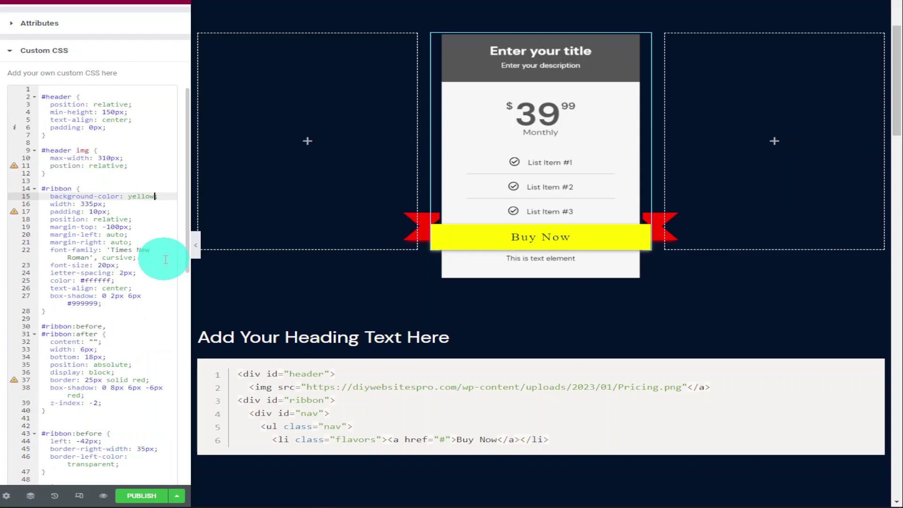
pyautogui.write(';')
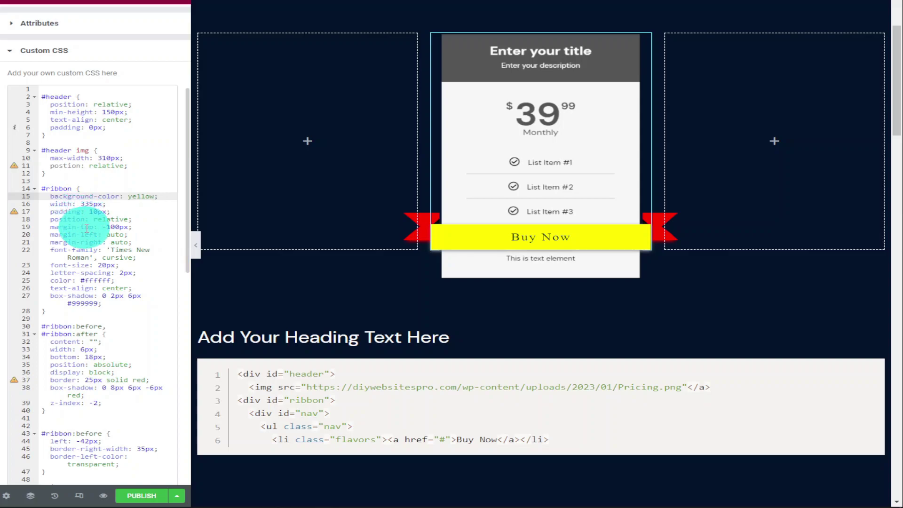
pyautogui.press('BackSpace')
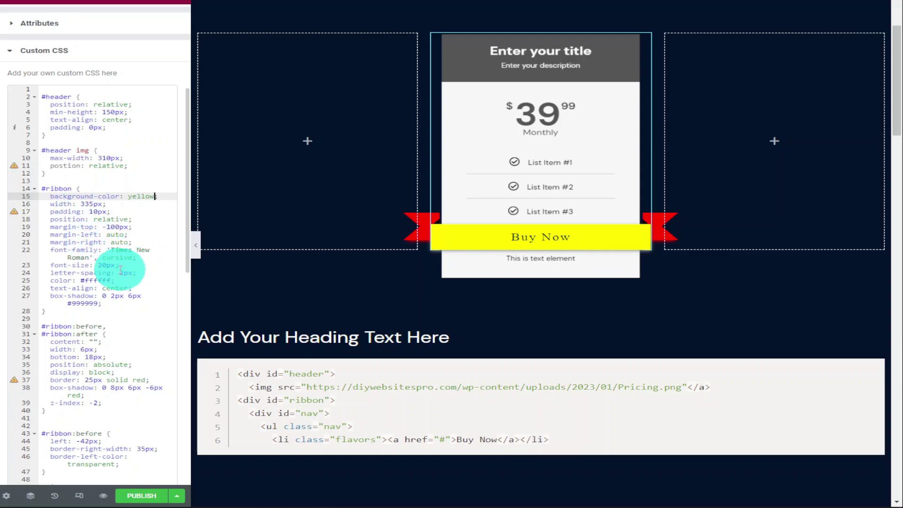
pyautogui.write(';')
# Try a 30px ribbon font size, then keep it at 20px
pyautogui.click(99, 266)
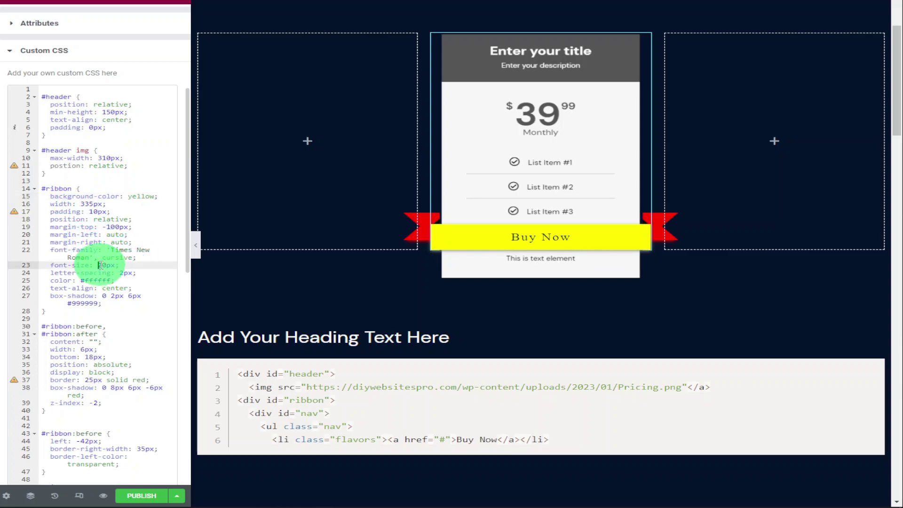
pyautogui.press('Delete')
pyautogui.write('3')
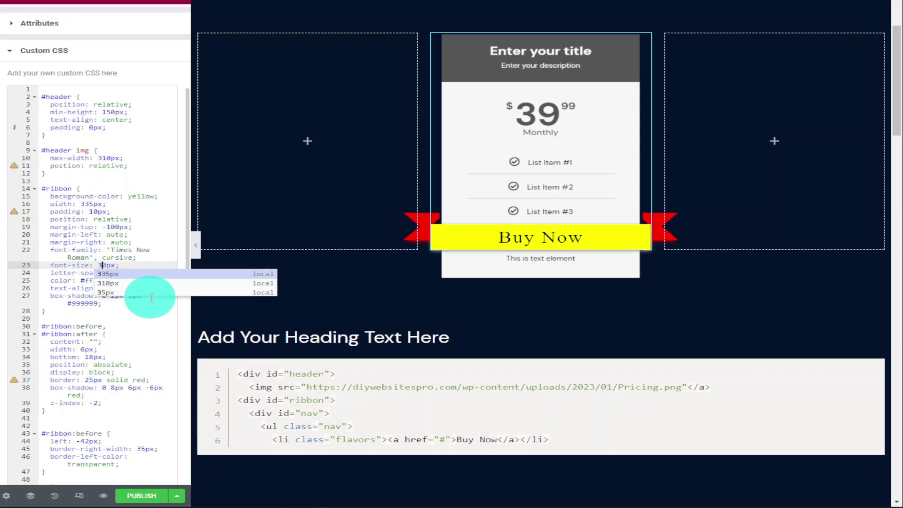
pyautogui.press('BackSpace')
pyautogui.write('2')
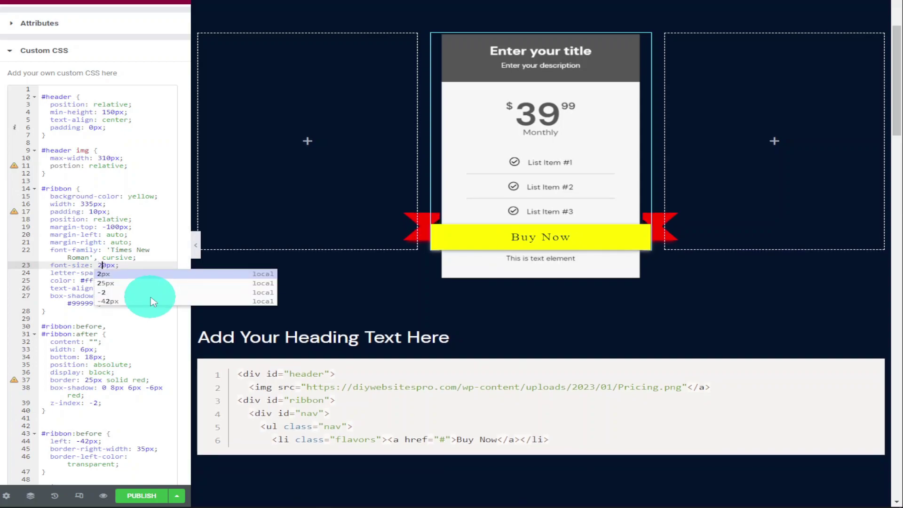
pyautogui.click(160, 267)
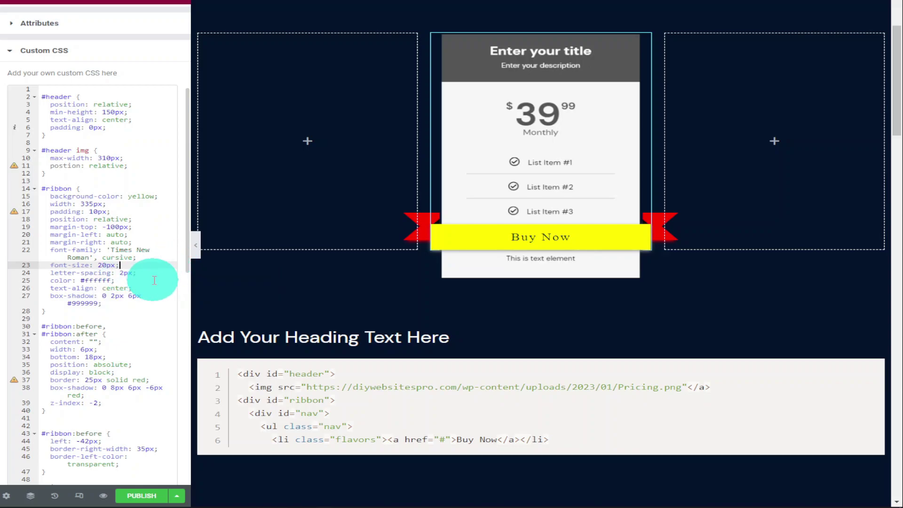
pyautogui.scroll(-1, 154, 281)
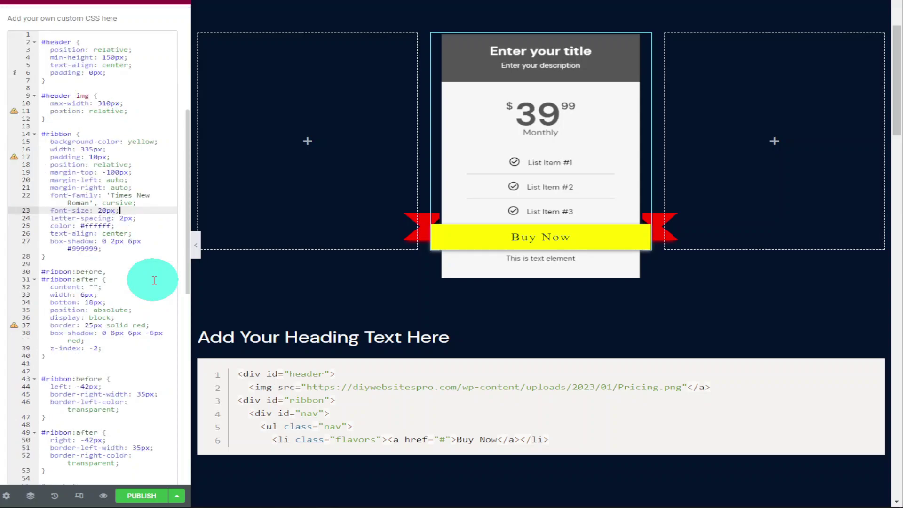
# Change the ribbon ends' border to solid yellow and their box-shadow colour to white
pyautogui.scroll(-1, 154, 280)
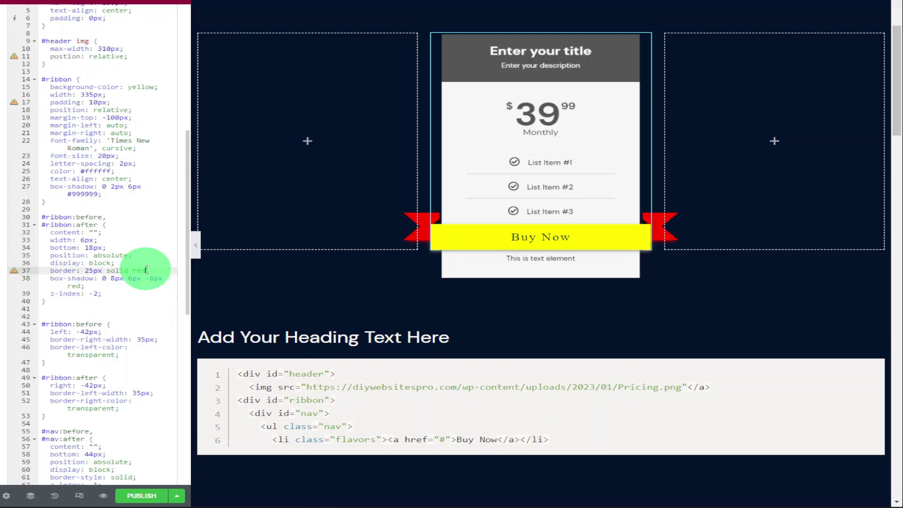
pyautogui.click(140, 271)
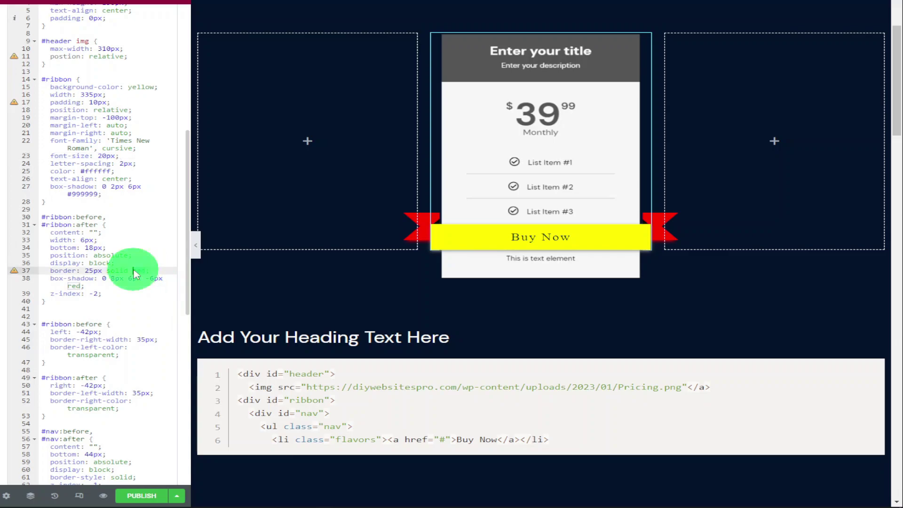
pyautogui.doubleClick(136, 271)
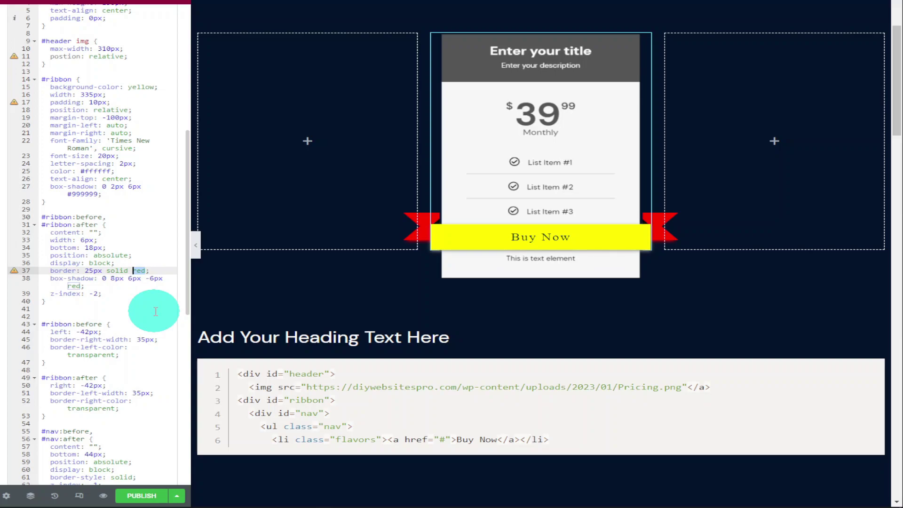
pyautogui.write('yee')
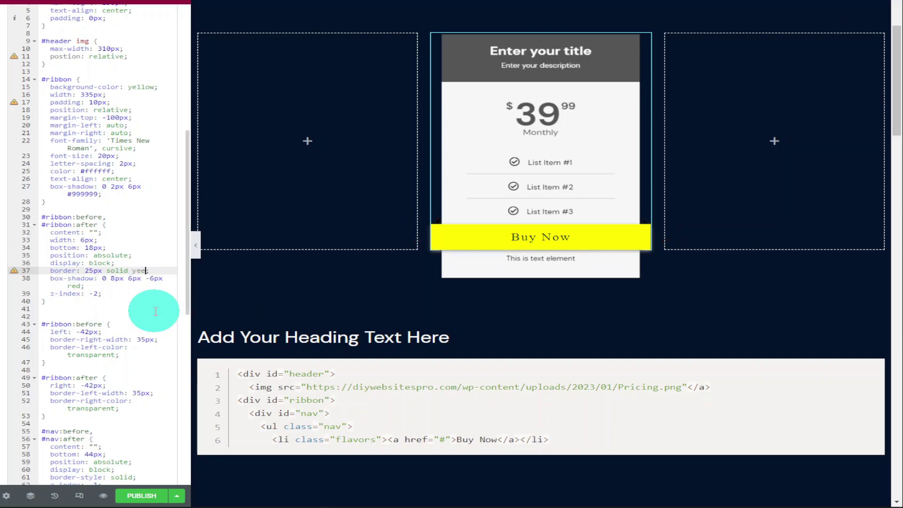
pyautogui.press('BackSpace')
pyautogui.write('llo')
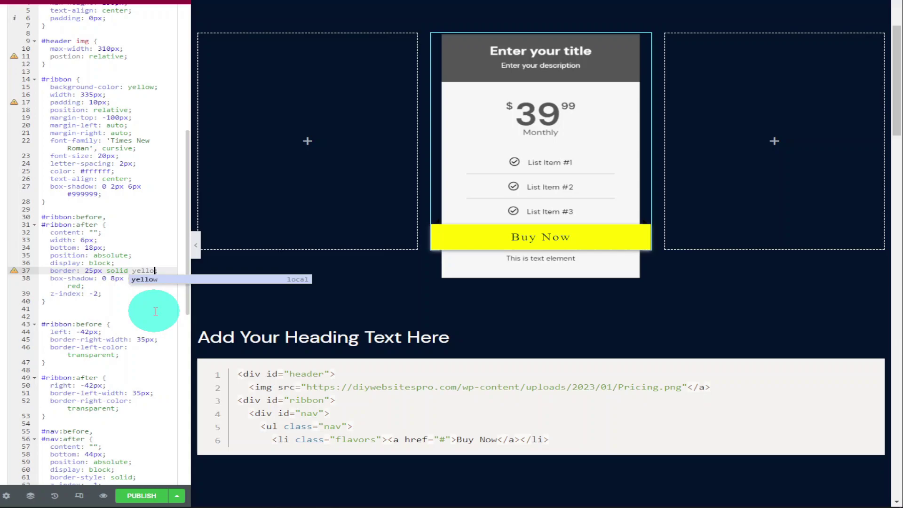
pyautogui.write('w;')
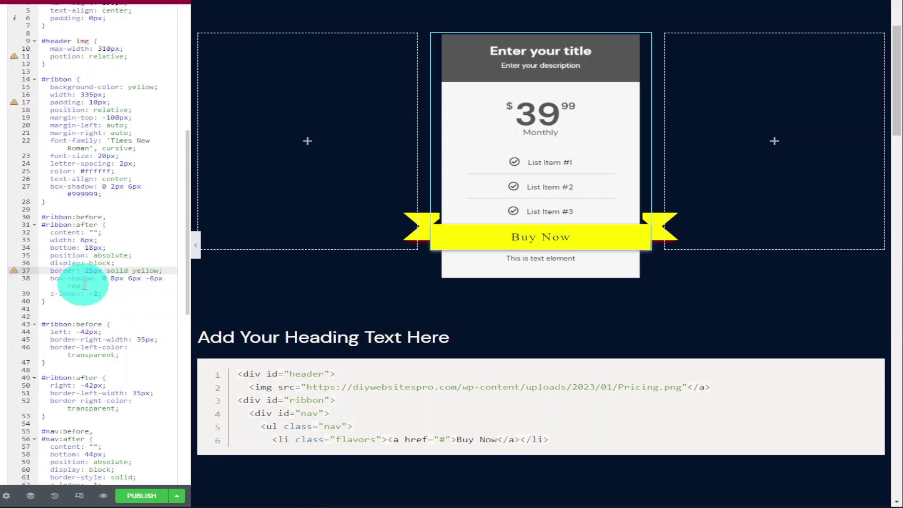
pyautogui.click(68, 286)
pyautogui.doubleClick(71, 286)
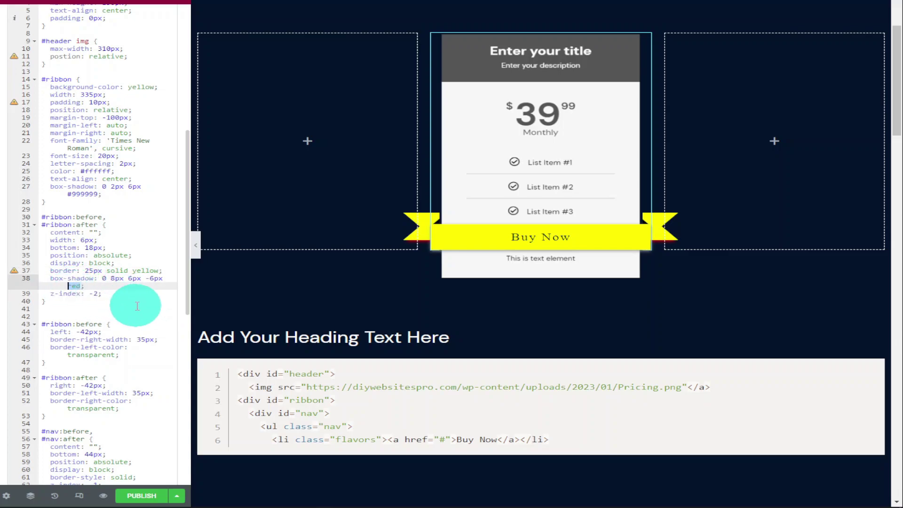
pyautogui.write('white')
# Change #nav:after's border colour on line 74 from black to red
pyautogui.scroll(-1, 138, 306)
pyautogui.scroll(-1, 137, 307)
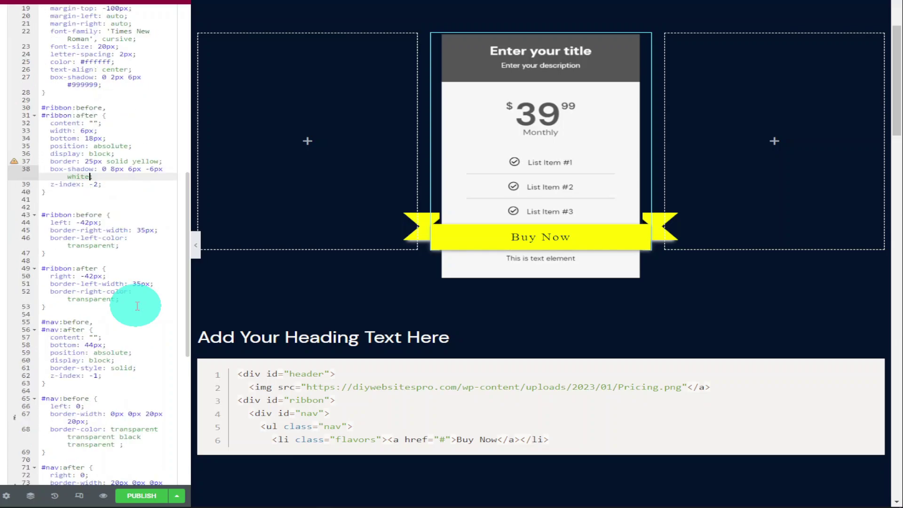
pyautogui.scroll(-1, 137, 307)
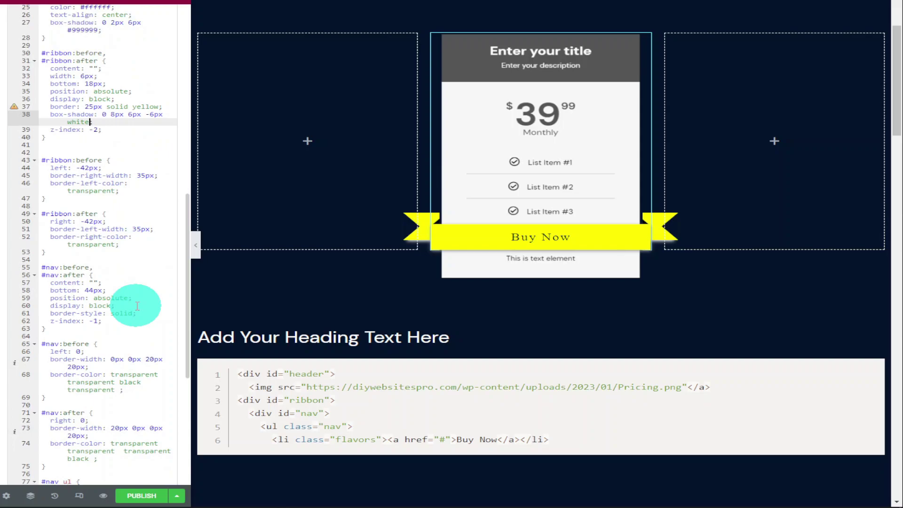
pyautogui.scroll(-1, 137, 306)
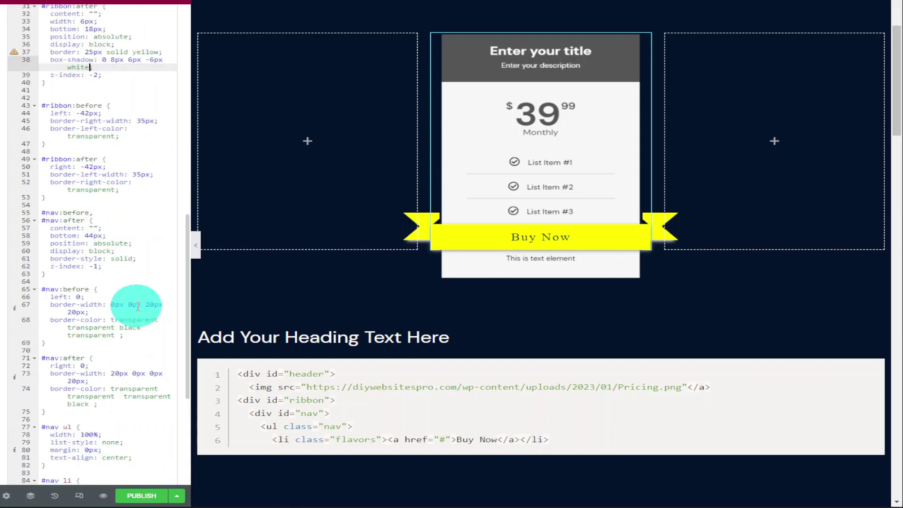
pyautogui.scroll(-1, 137, 306)
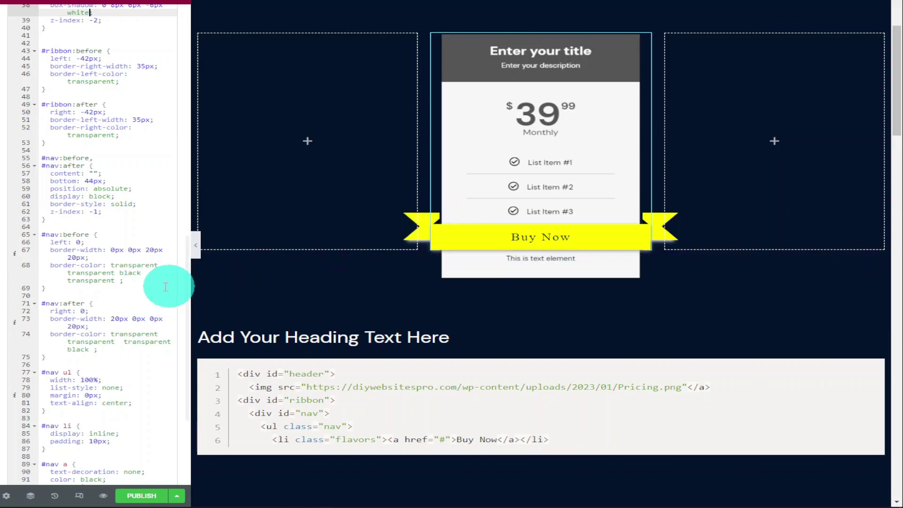
pyautogui.scroll(-1, 165, 287)
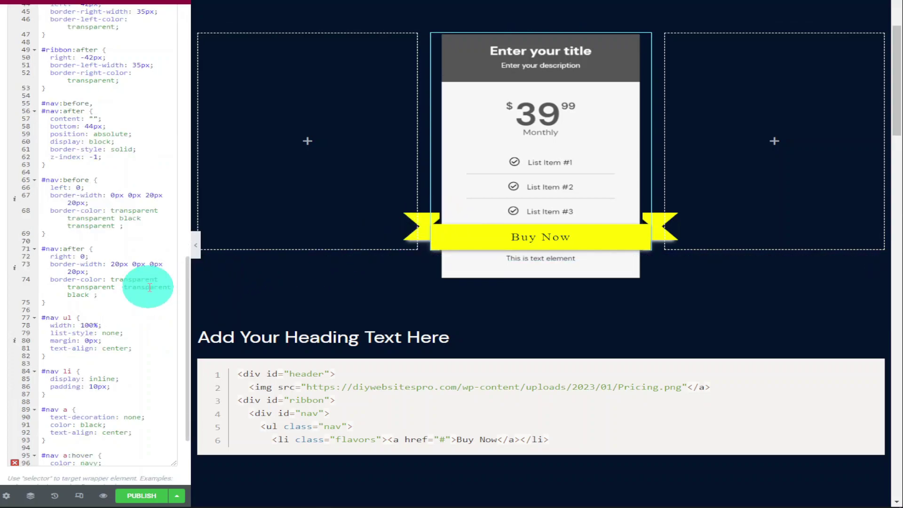
pyautogui.click(67, 295)
pyautogui.doubleClick(70, 295)
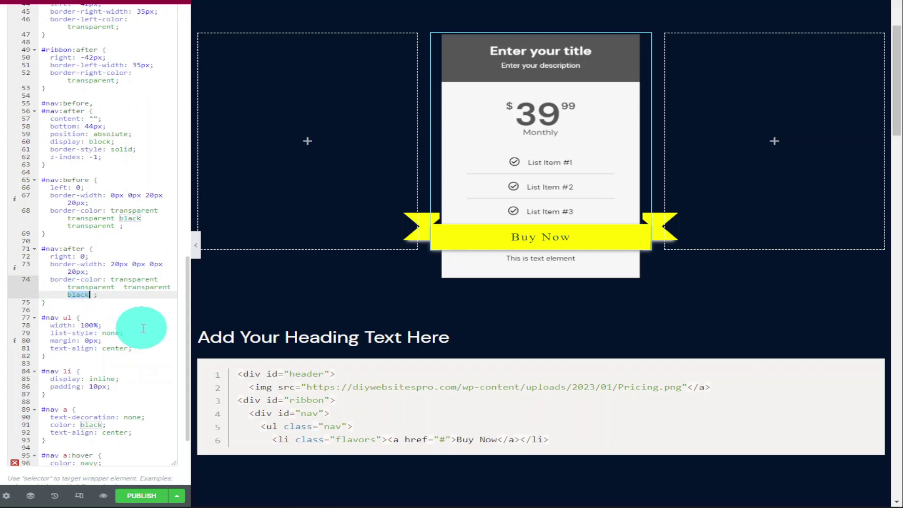
pyautogui.write('red')
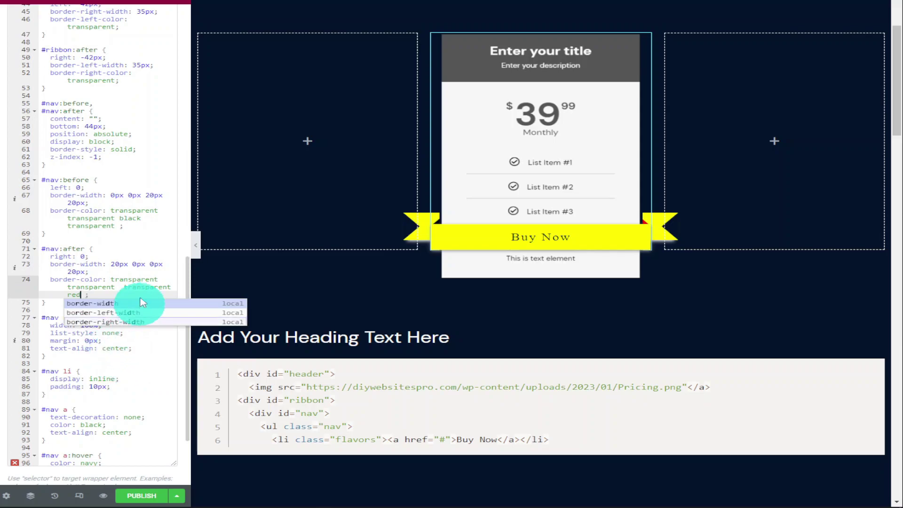
pyautogui.click(133, 278)
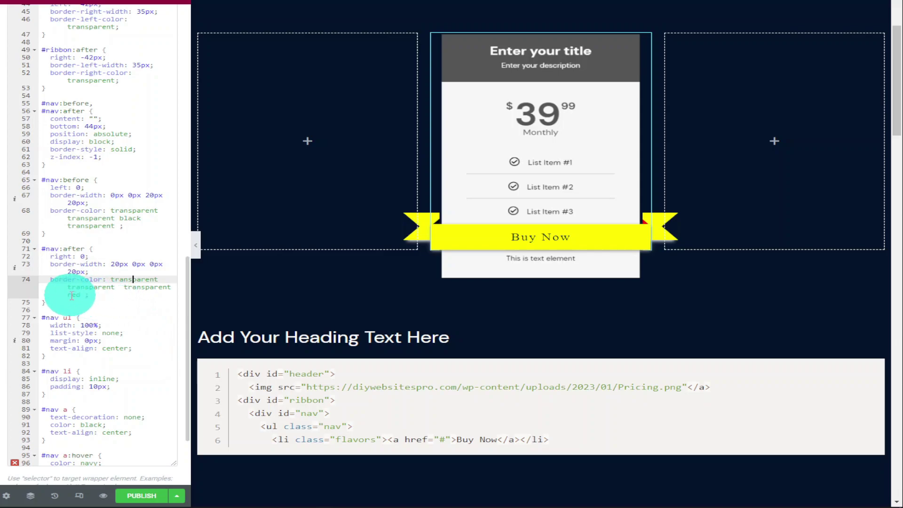
# Change #nav:before's border colour on line 68 from black to red
pyautogui.click(134, 217)
pyautogui.doubleClick(134, 217)
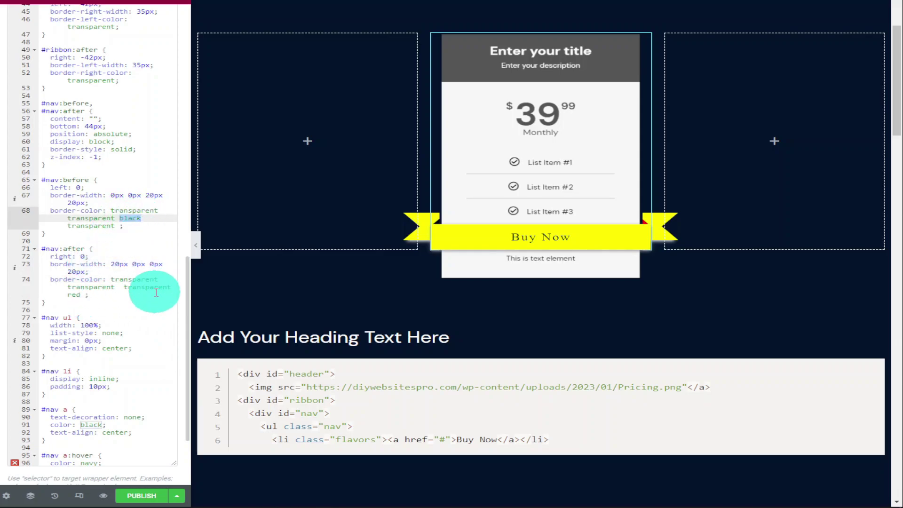
pyautogui.write('red')
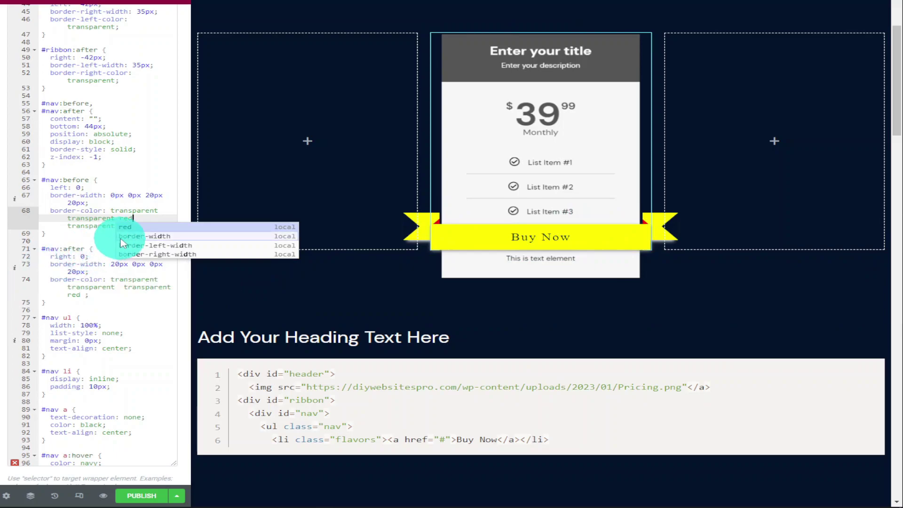
pyautogui.click(164, 288)
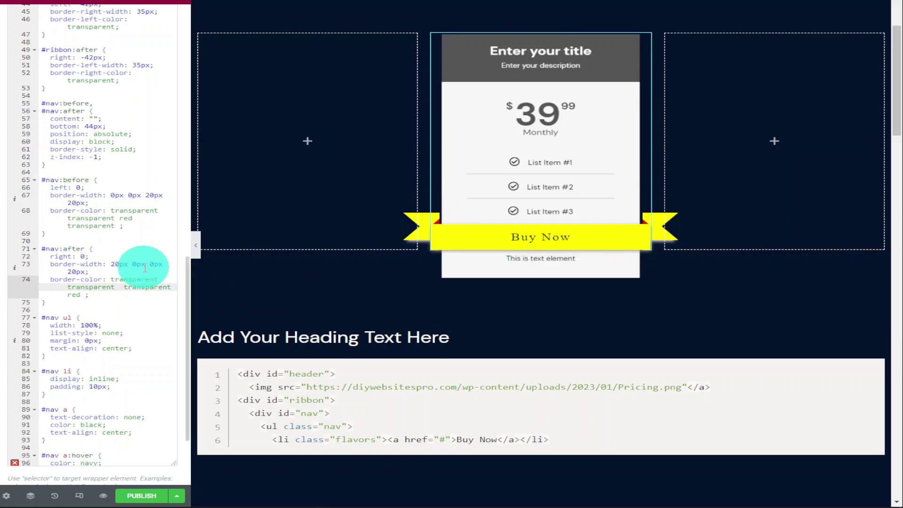
# Replace the line 91 link colour and copy hex 0296f6 from ColorZilla's colour history
pyautogui.scroll(-1, 150, 267)
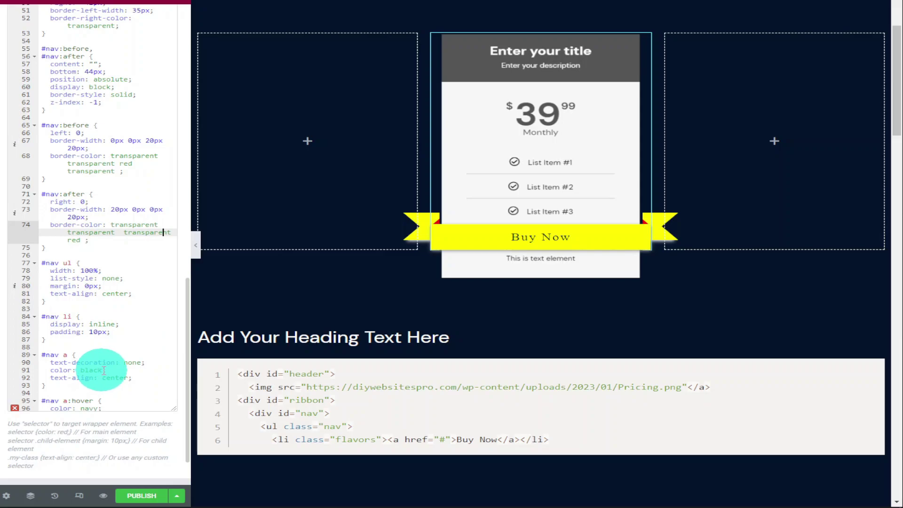
pyautogui.moveTo(104, 370); pyautogui.dragTo(79, 370)
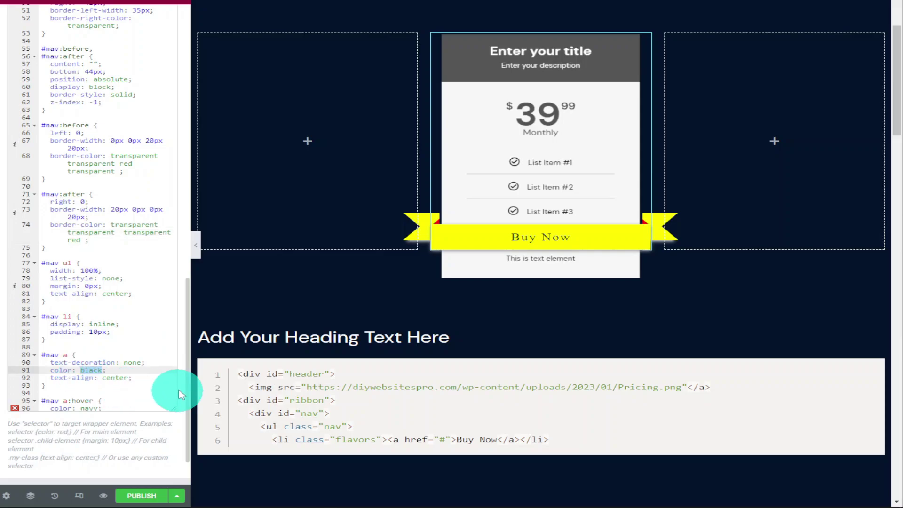
pyautogui.write('red')
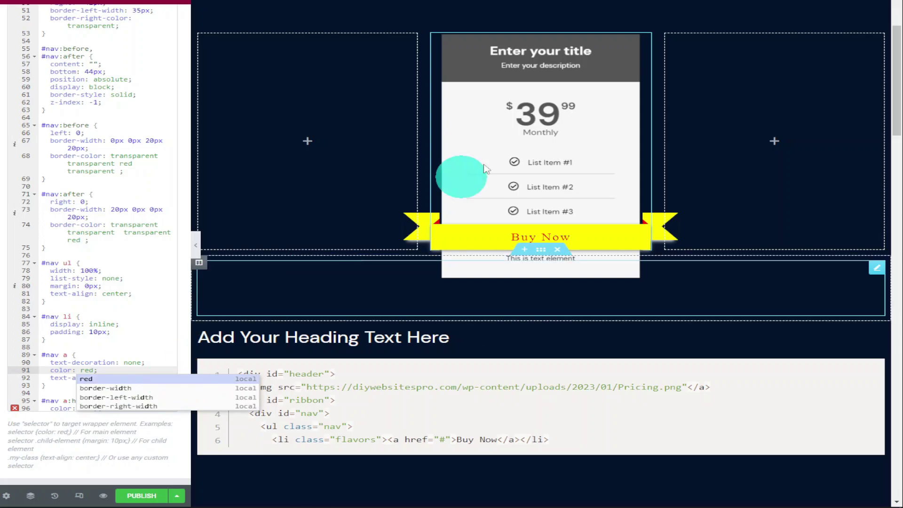
pyautogui.click(758, 0)
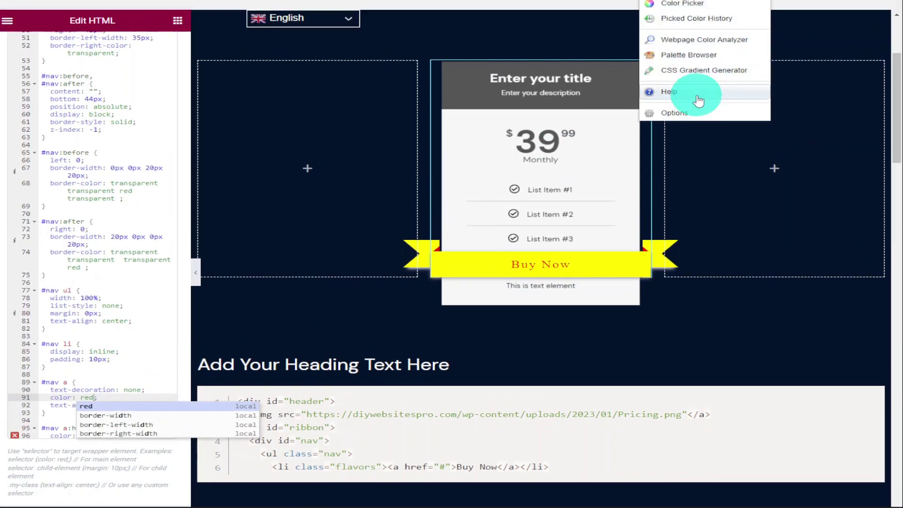
pyautogui.click(693, 5)
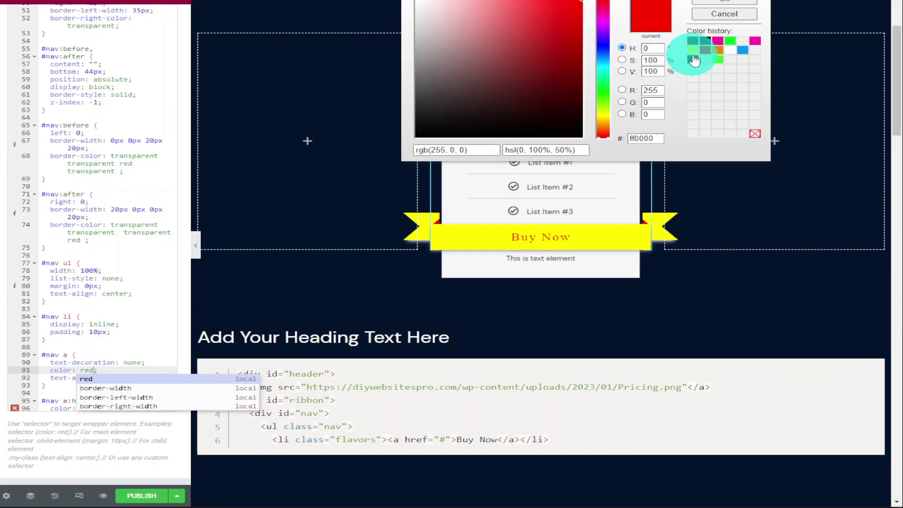
pyautogui.click(743, 50)
pyautogui.doubleClick(642, 139)
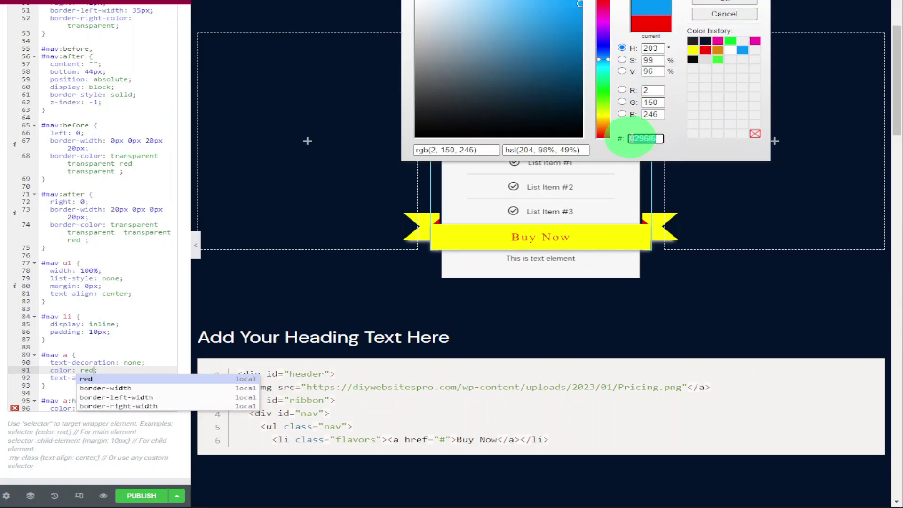
pyautogui.rightClick(645, 139)
pyautogui.click(692, 215)
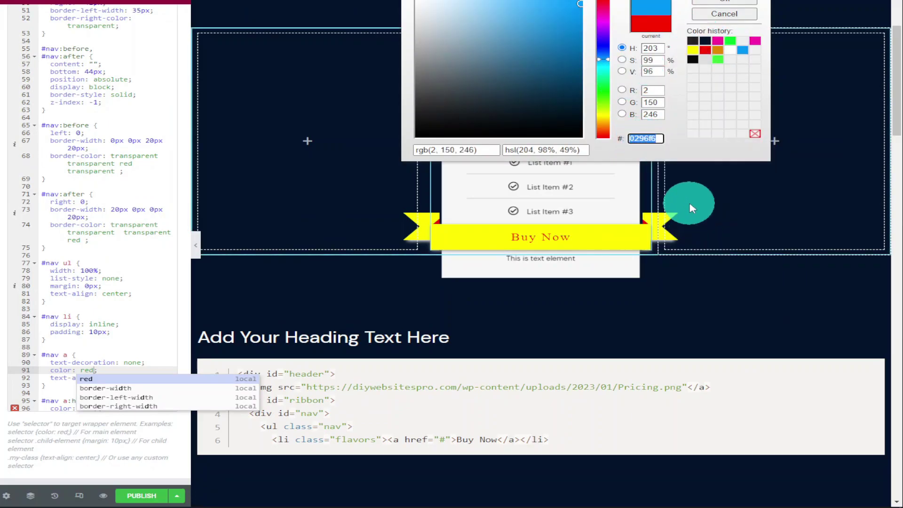
pyautogui.click(692, 207)
# Paste the value into the #nav a colour on line 91 as #0296f6
pyautogui.click(605, 226)
pyautogui.scroll(-4, 101, 329)
pyautogui.click(105, 405)
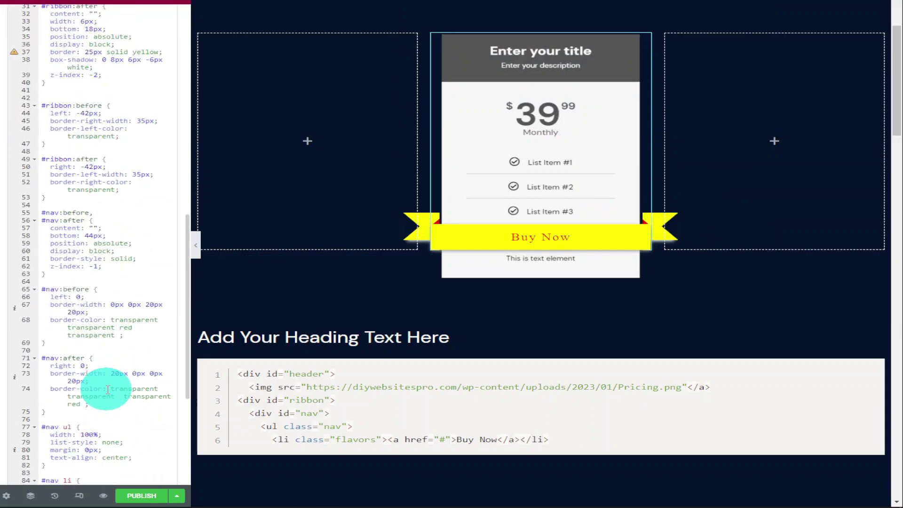
pyautogui.scroll(-5, 101, 329)
pyautogui.rightClick(108, 315)
pyautogui.click(264, 372)
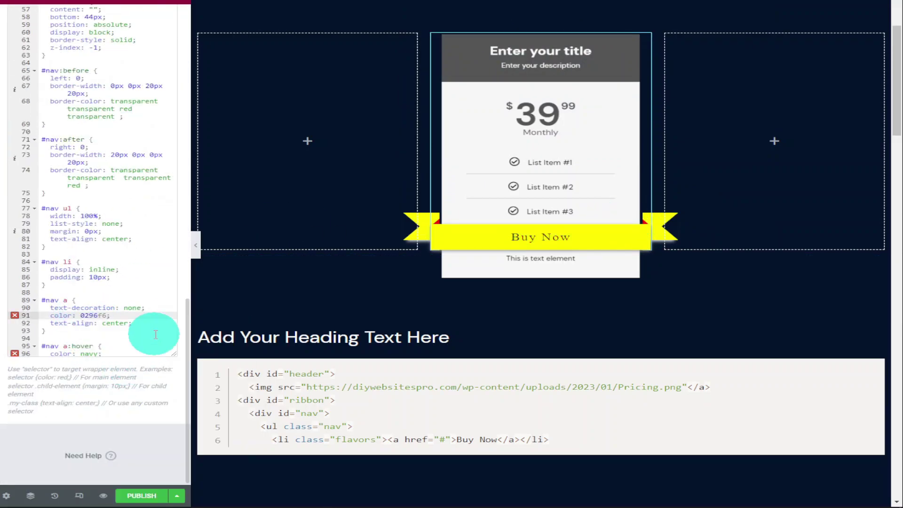
pyautogui.click(81, 315)
pyautogui.write('#')
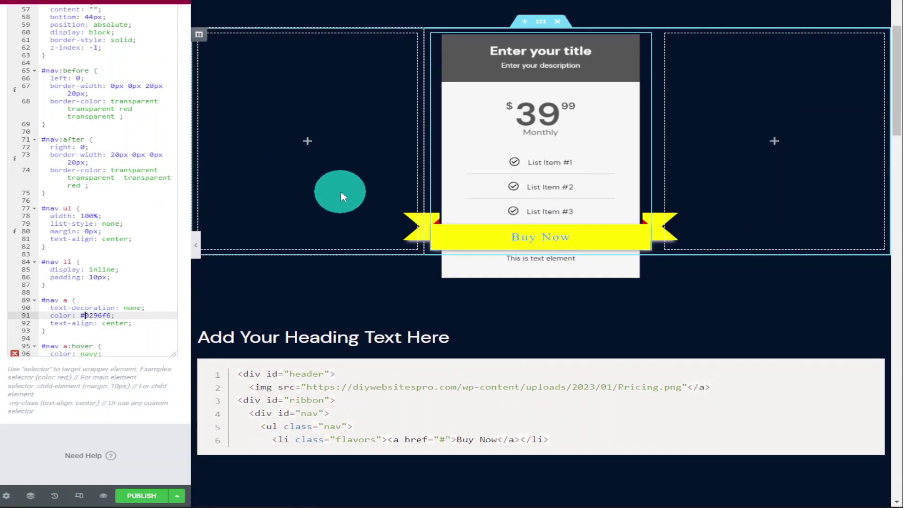
pyautogui.scroll(10, 117, 135)
# Replace the link text 'Buy Now' with 'Find Out More' in the HTML code
pyautogui.click(41, 20)
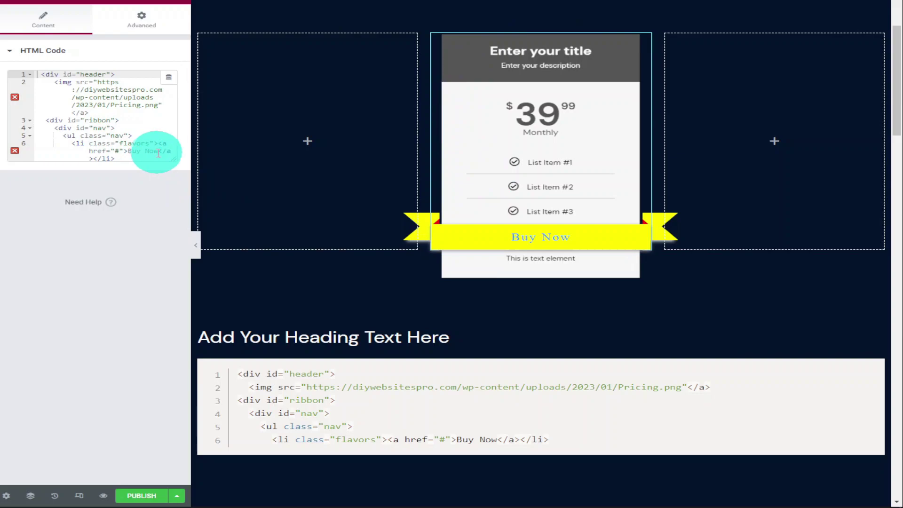
pyautogui.moveTo(158, 153); pyautogui.dragTo(128, 152)
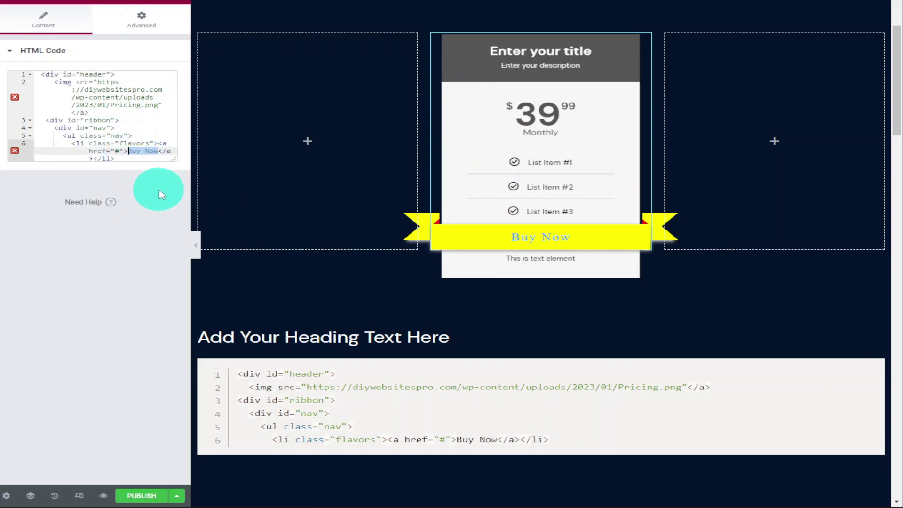
pyautogui.write('Find ')
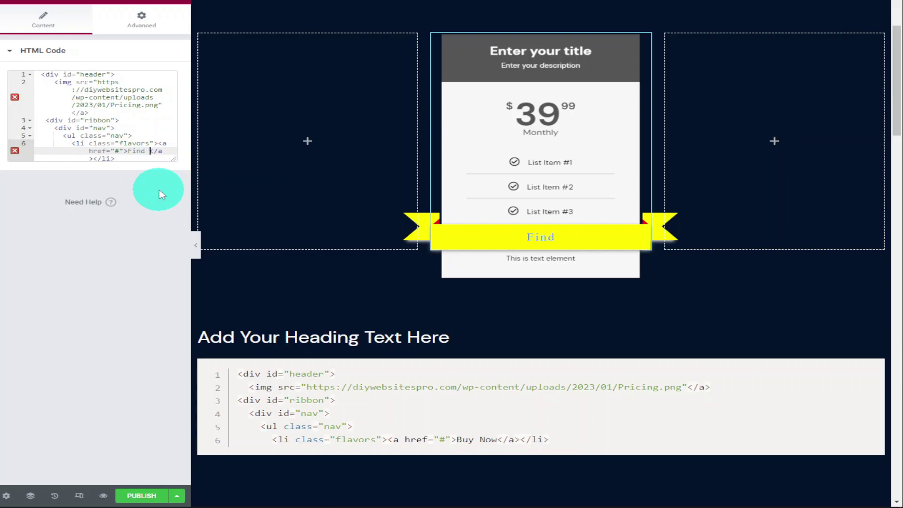
pyautogui.write('Out Mo')
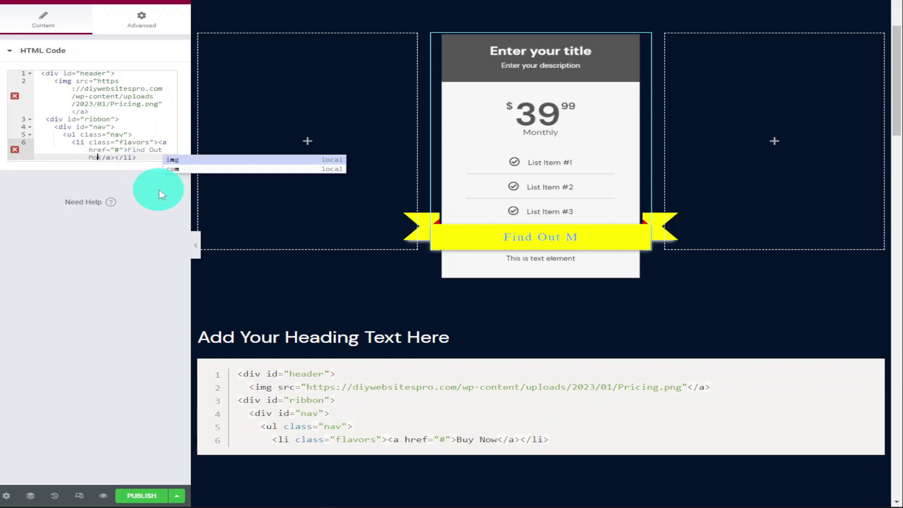
pyautogui.write('re')
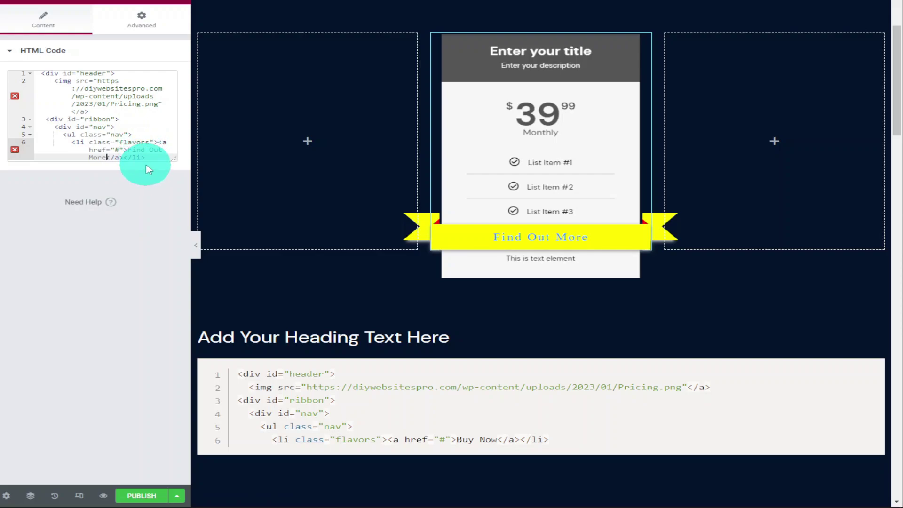
pyautogui.click(117, 150)
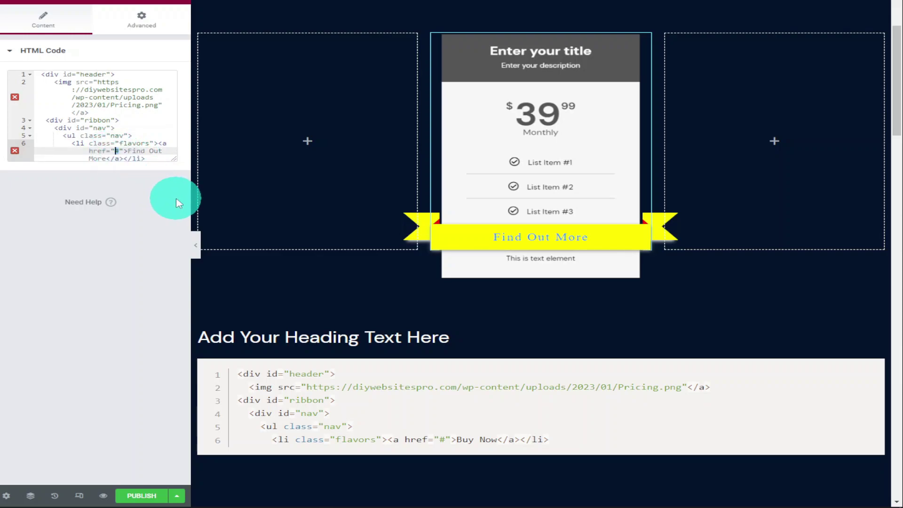
pyautogui.press('BackSpace')
pyautogui.write('https://')
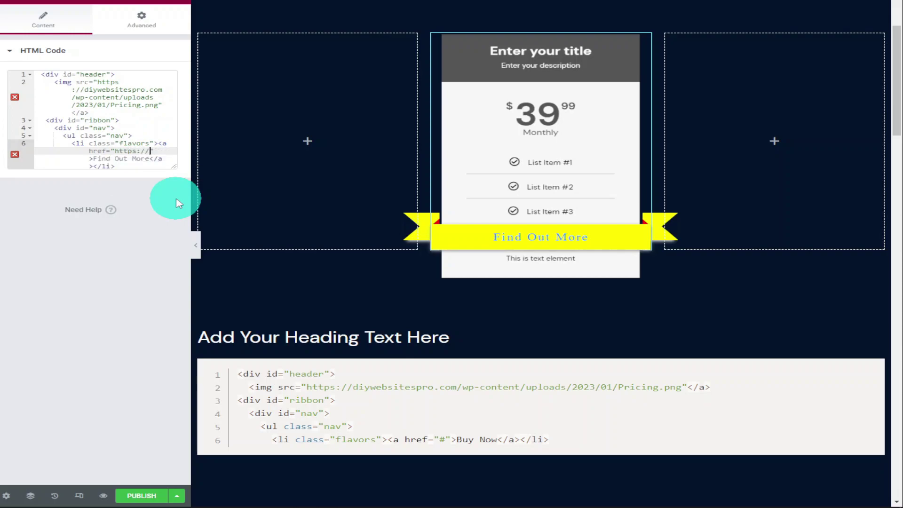
pyautogui.write('google.com')
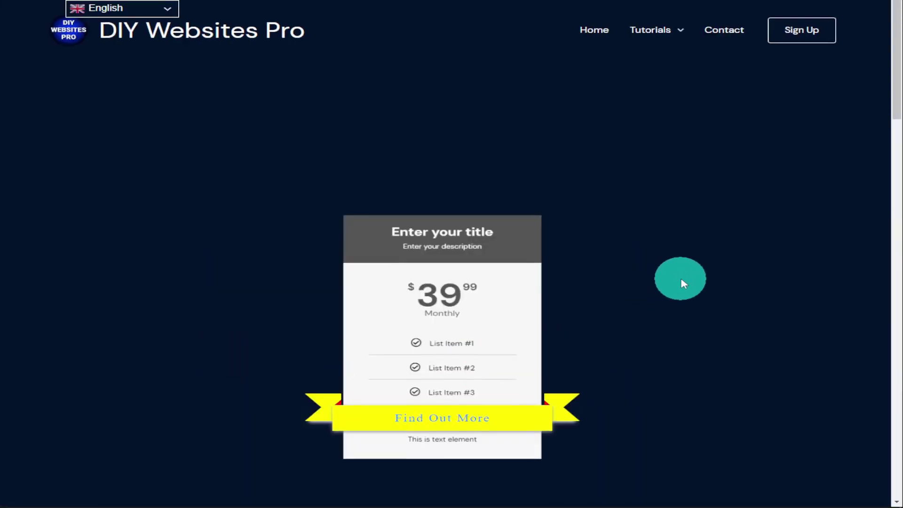
# On the live page, follow the pricing ribbon's Find Out More link to Google
pyautogui.scroll(-3, 673, 282)
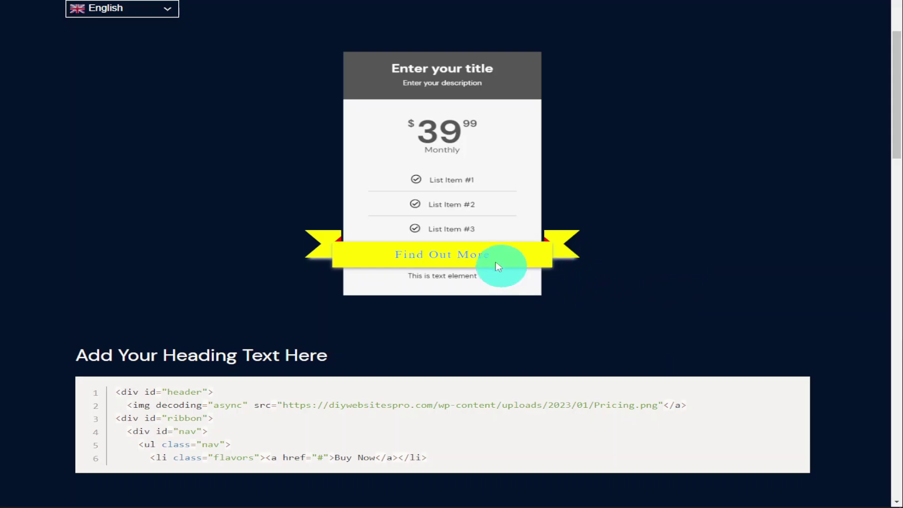
pyautogui.click(466, 254)
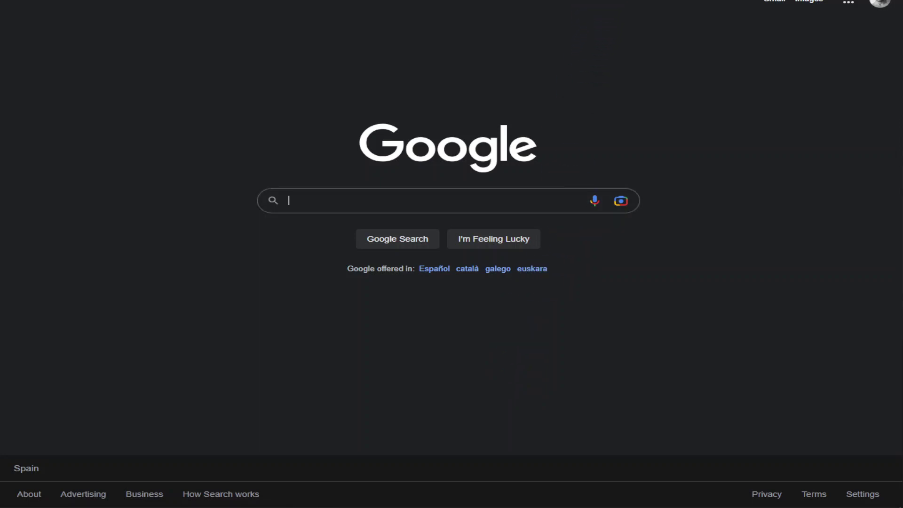
# Go back from Google to the live pricing card with the yellow Find Out More ribbon
pyautogui.hotkey('alt', 'Left')
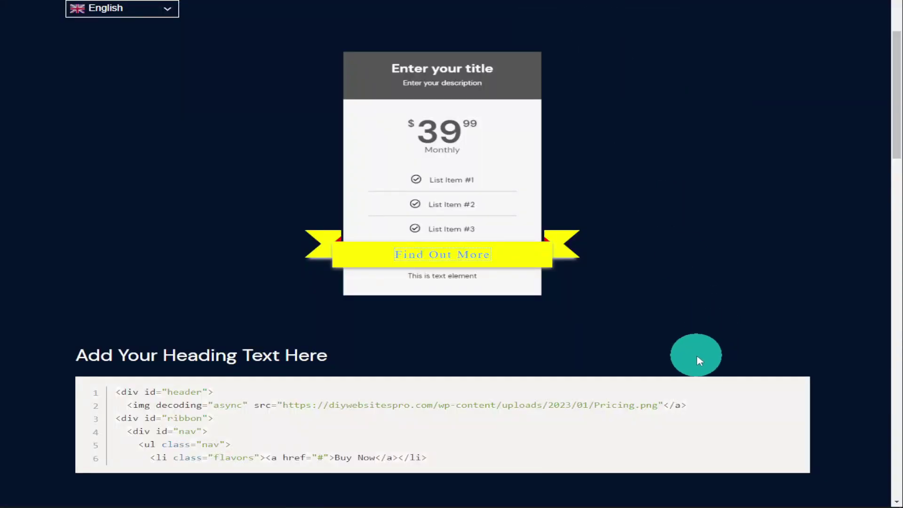